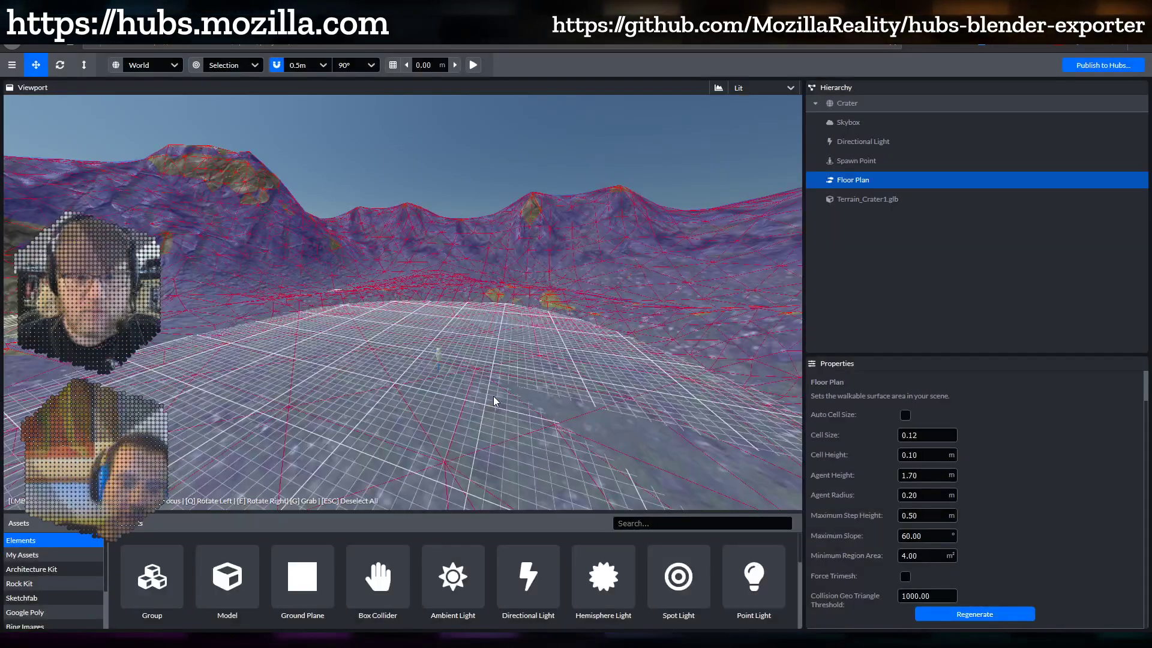
Set the floor plan's maximum slope to 20 degrees and regenerate the walkable area of the crater.
left_click_drag(314, 364, 779, 394)
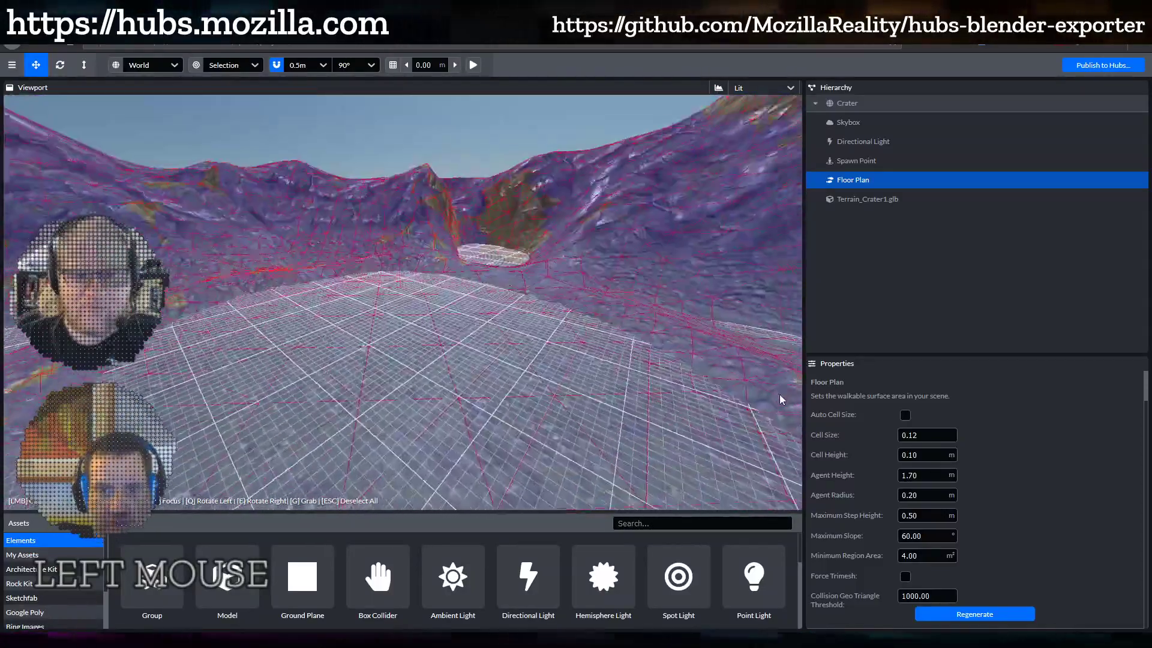
middle_click_drag(600, 307, 422, 402, "shift")
scroll(425, 406, "up", 2)
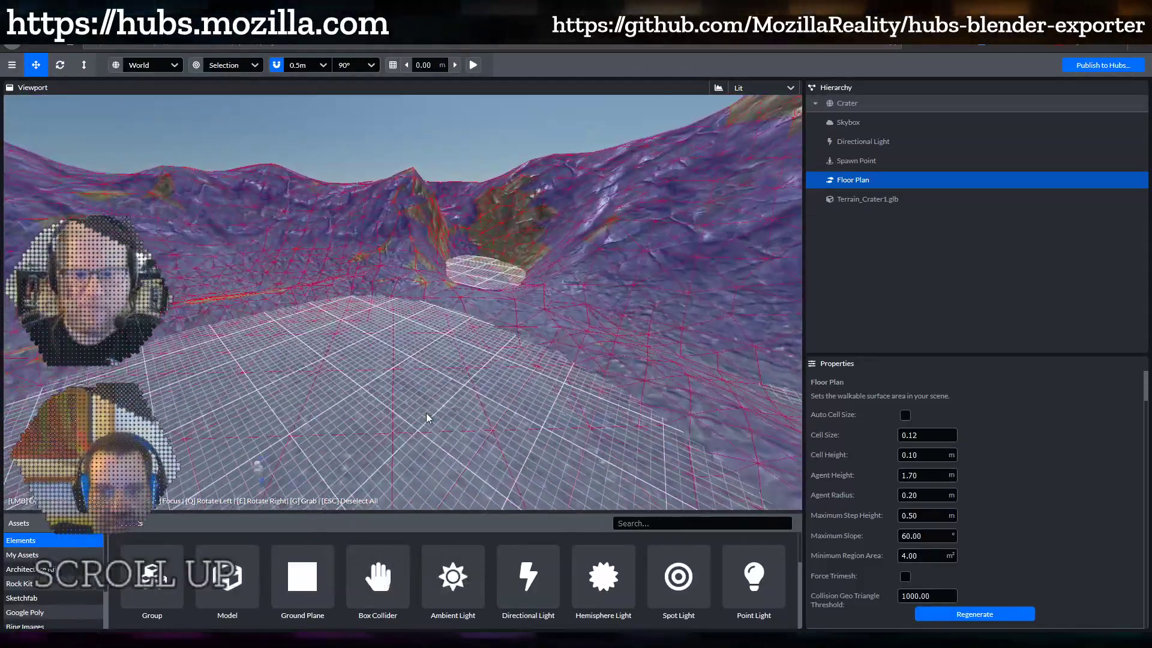
left_click_drag(426, 412, 468, 400)
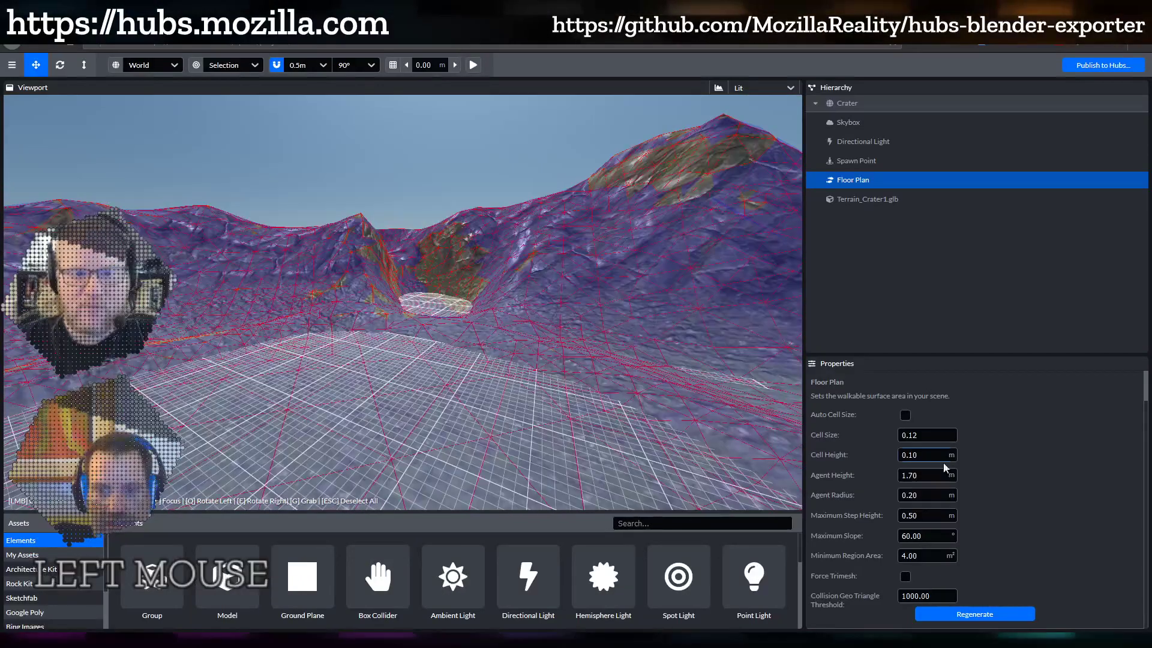
left_click(939, 535)
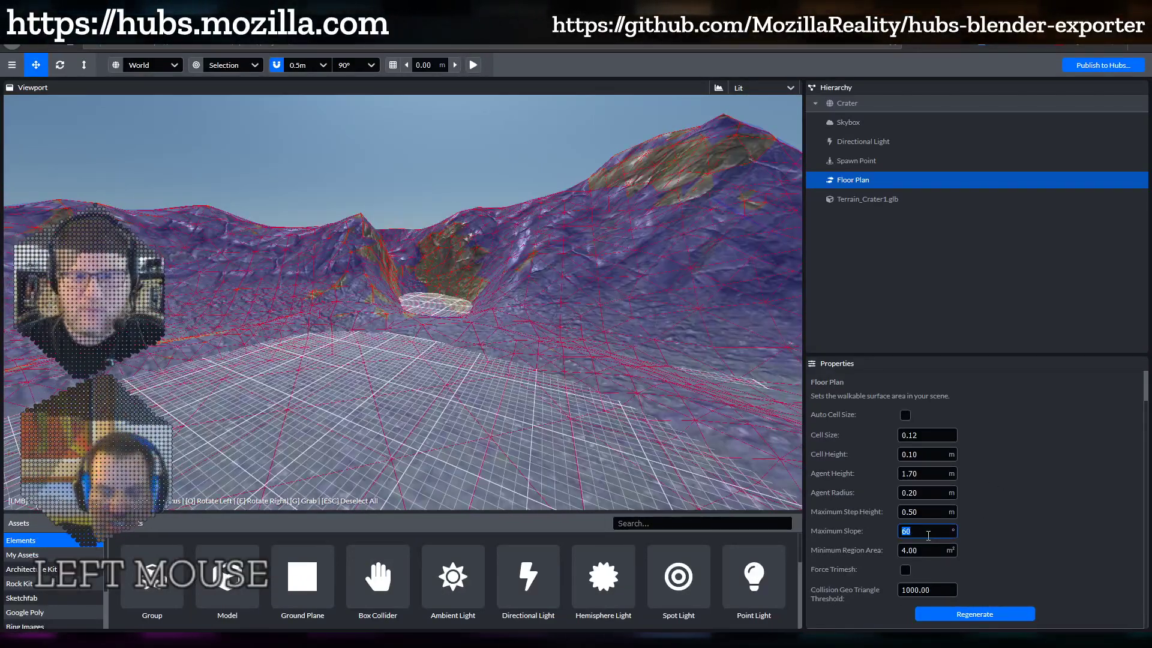
left_click(988, 495)
left_click(971, 615)
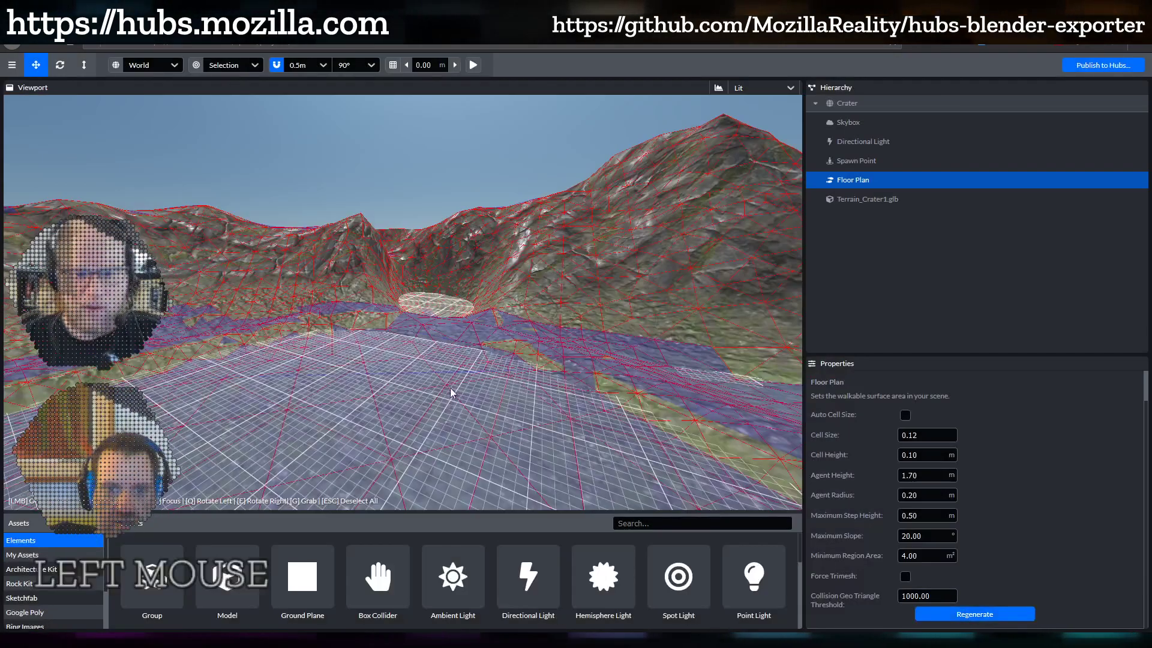
Lower the floor plan's maximum slope to 2 degrees and regenerate the walkable area.
left_click_drag(450, 387, 735, 381)
left_click_drag(487, 389, 770, 423)
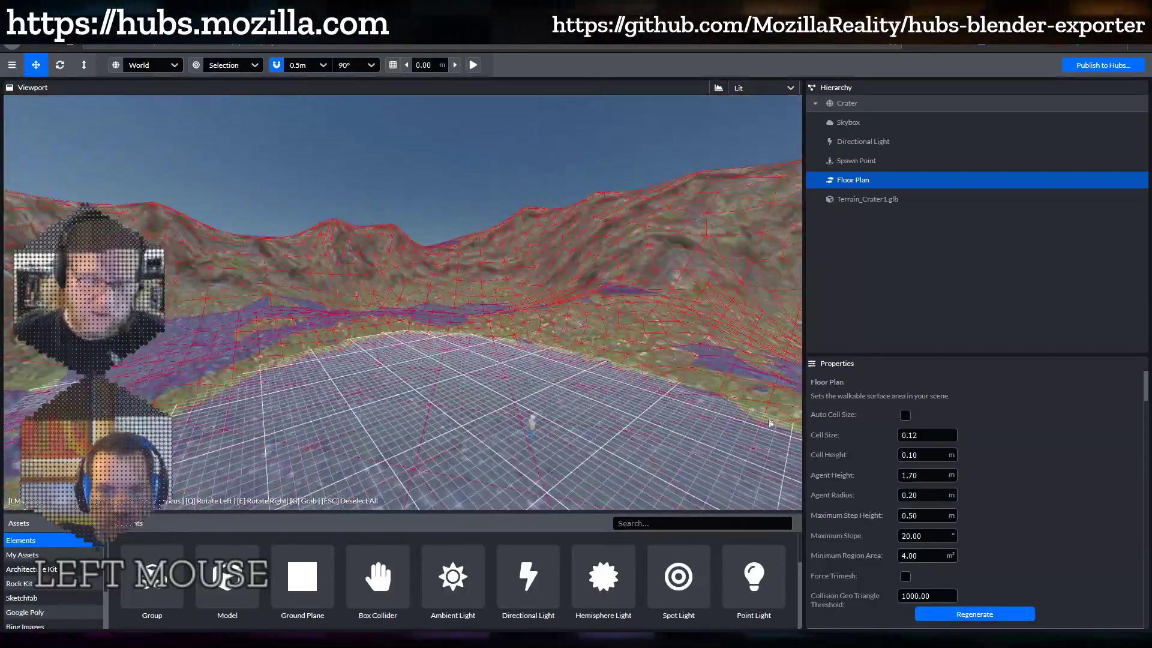
left_click(922, 535)
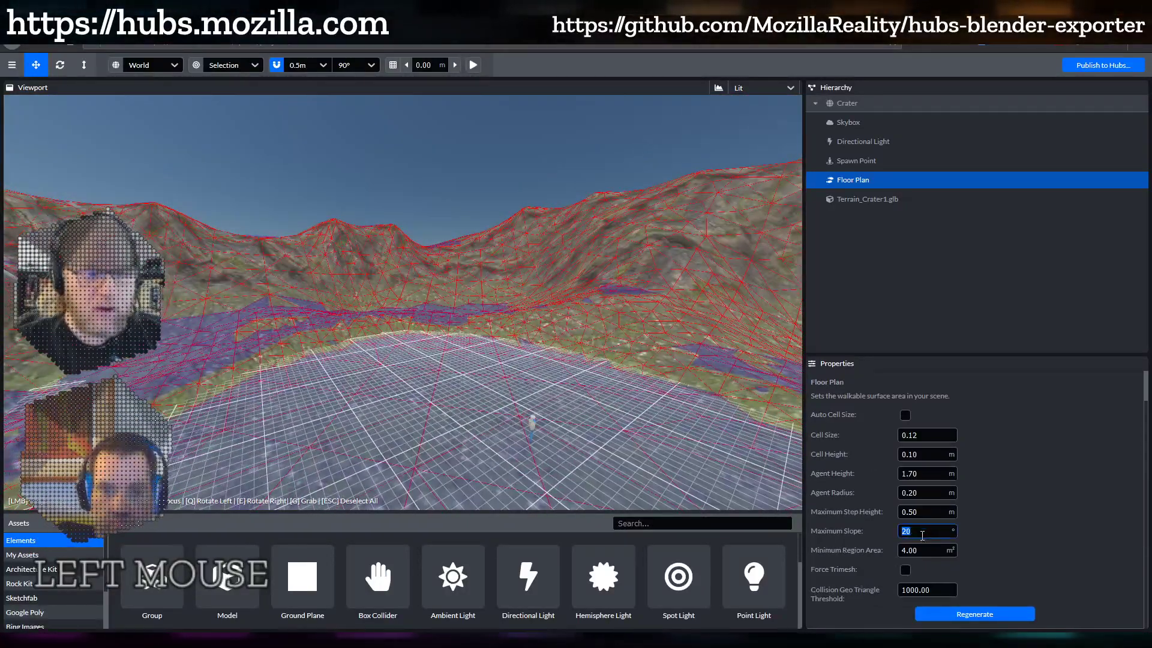
type("2")
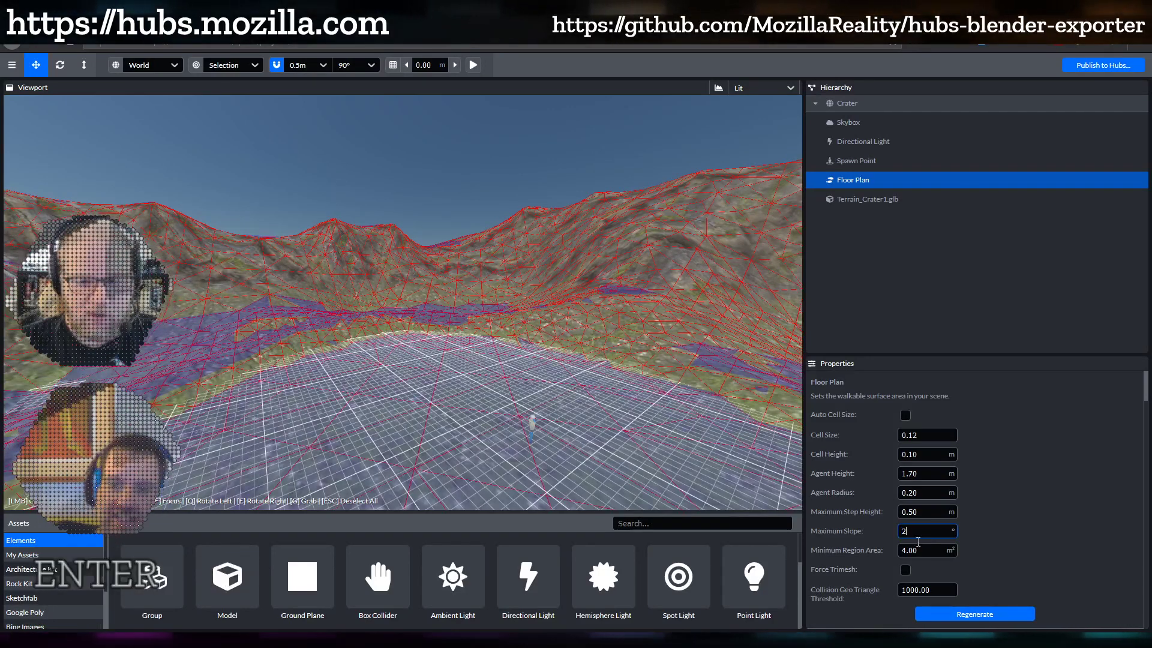
left_click(1014, 477)
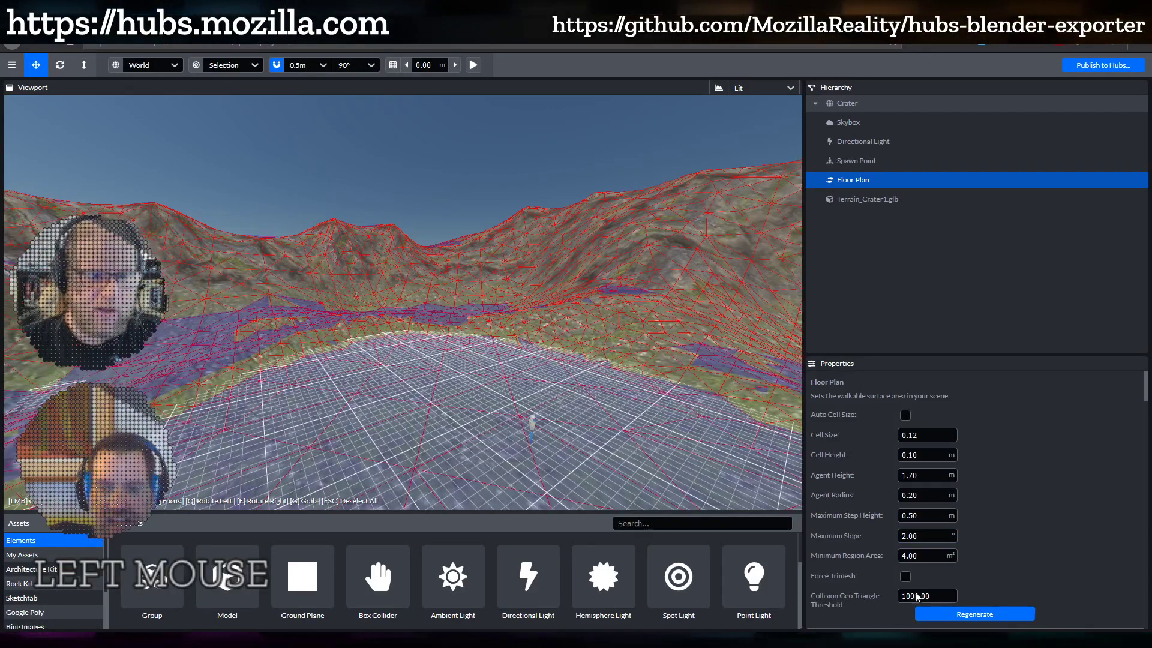
left_click(967, 615)
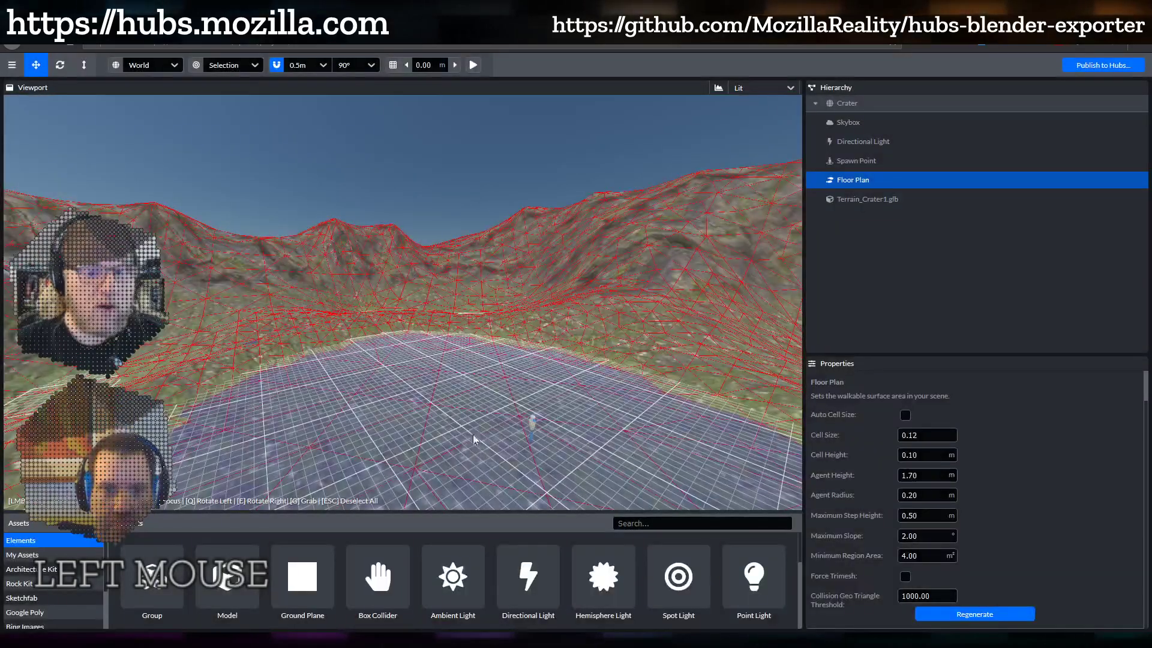
Hide the Terrain_Crater1.glb model so that only the floor plan can be viewed.
left_click_drag(473, 434, 620, 409)
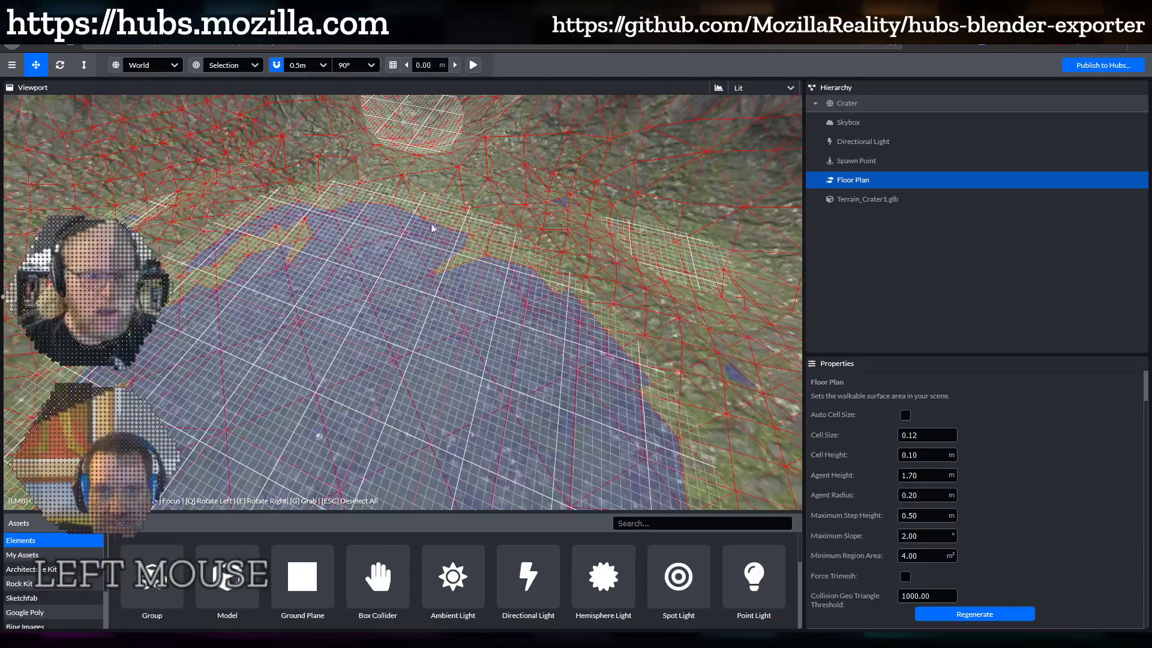
left_click_drag(523, 410, 647, 346)
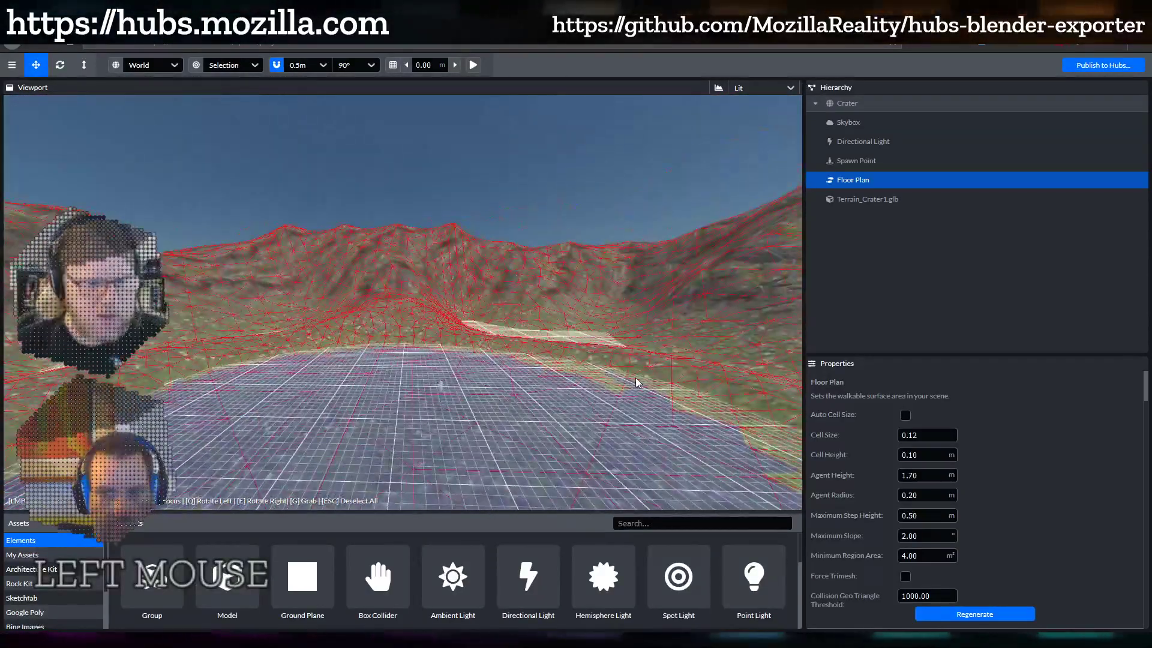
scroll(523, 412, "up", 3)
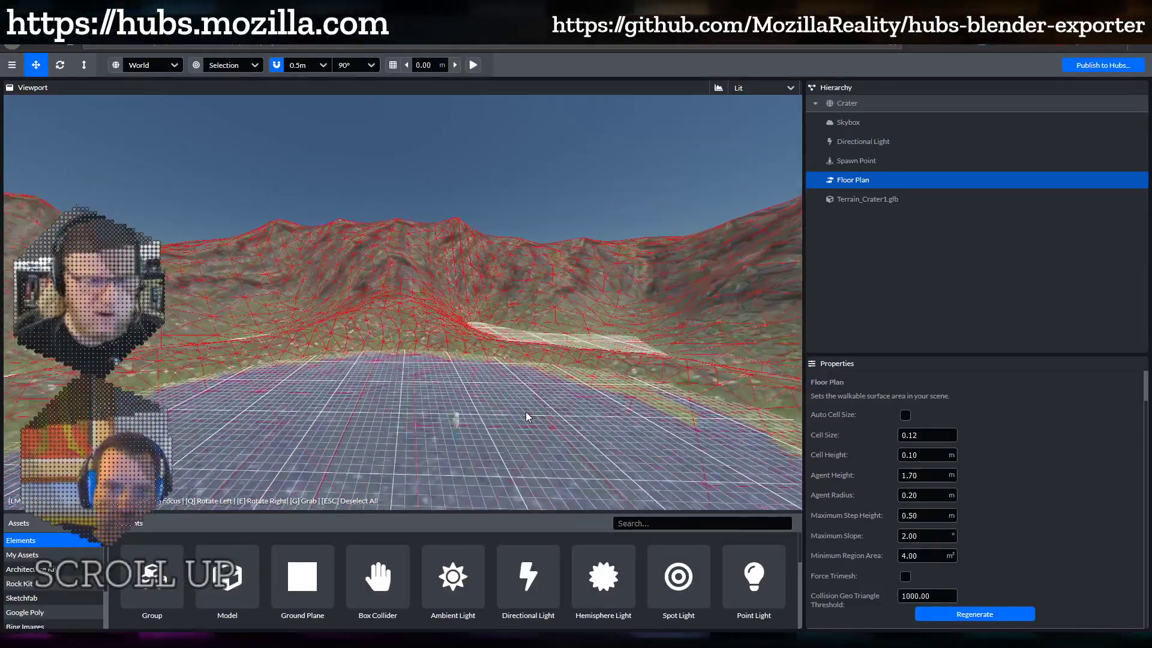
scroll(624, 404, "down", 2)
left_click(876, 199)
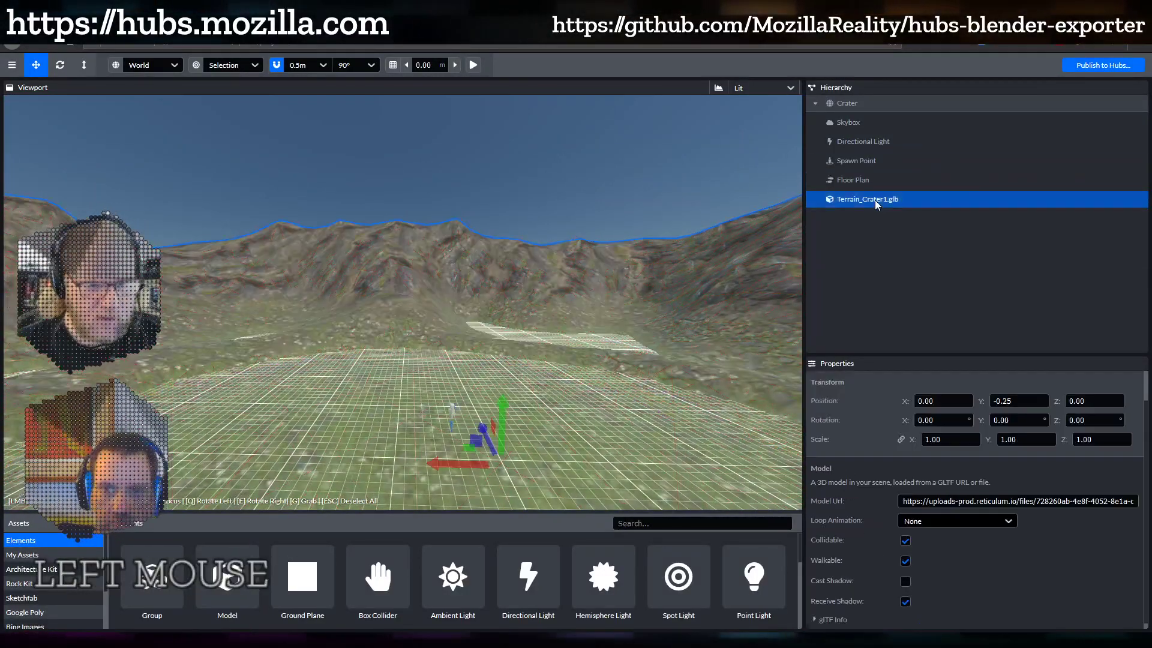
scroll(1070, 390, "up", 1)
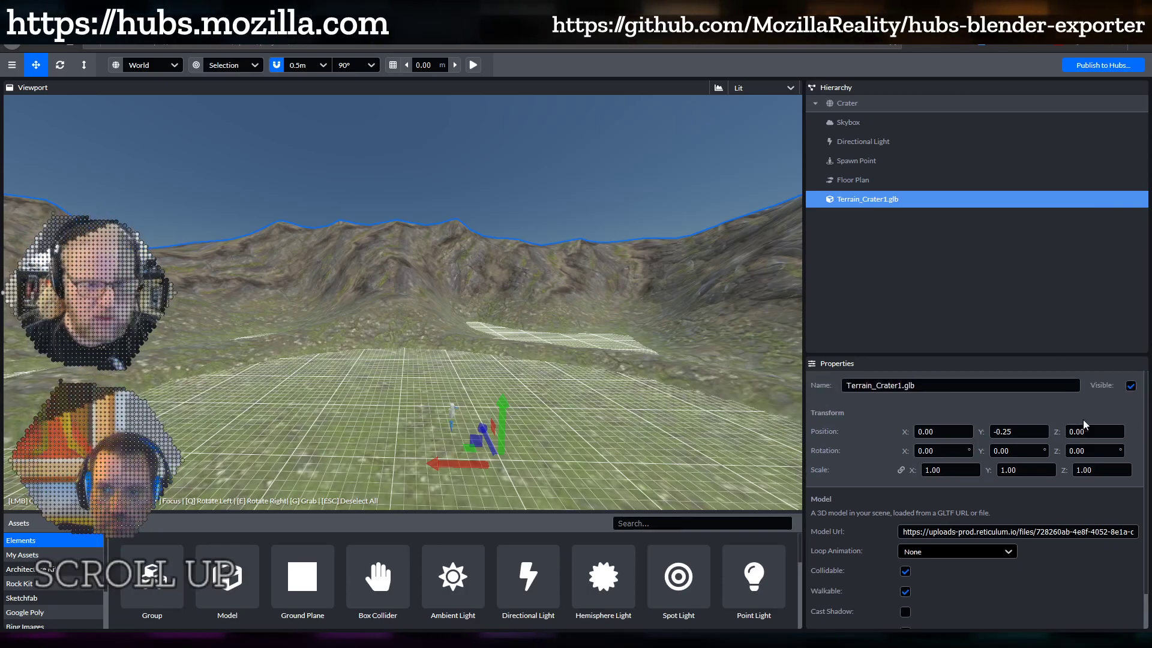
left_click(1131, 386)
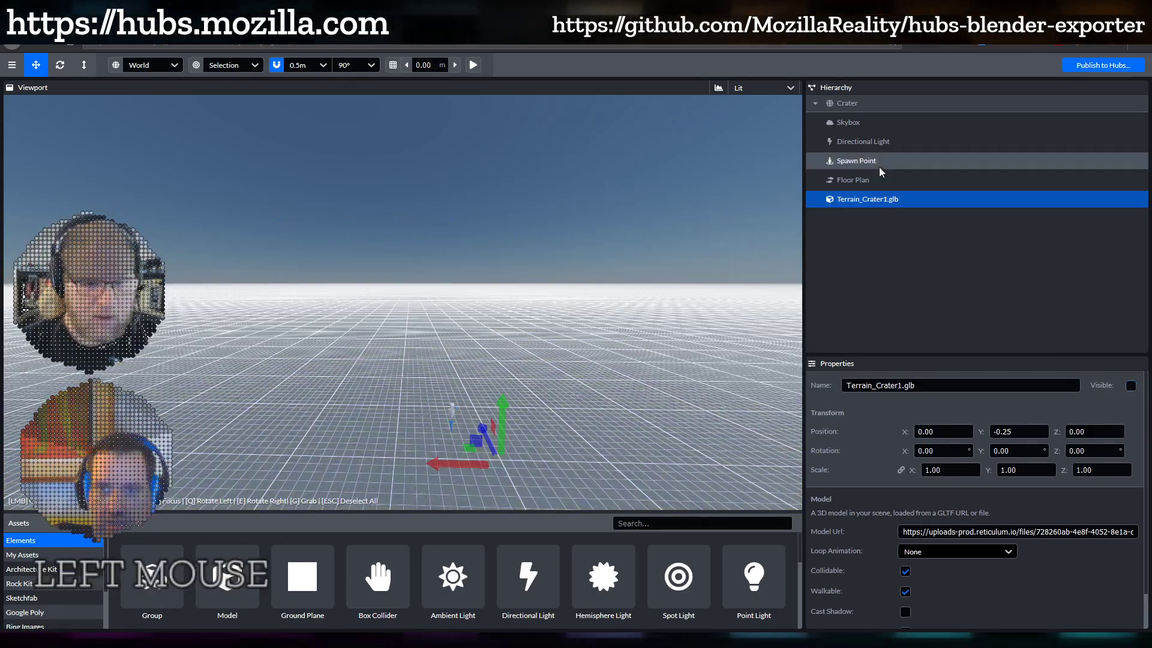
Select the floor plan and examine its walkable area and collision wireframe from several angles without the terrain.
left_click(876, 180)
left_click_drag(477, 257, 516, 293)
scroll(491, 283, "down", 2)
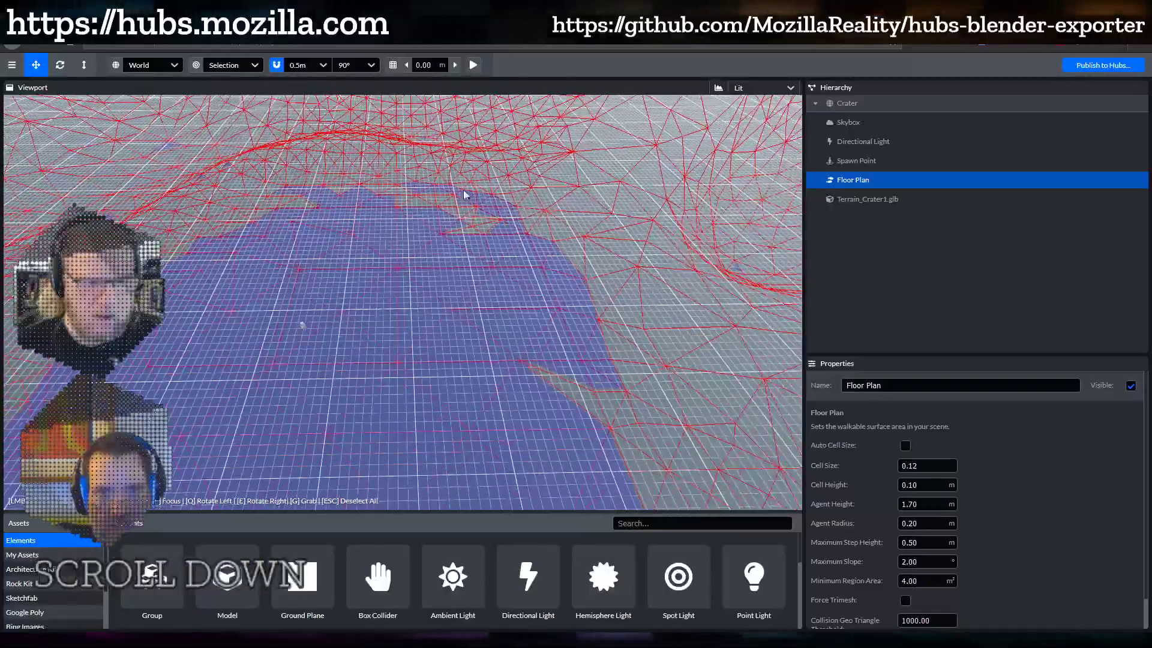
left_click_drag(405, 340, 528, 323)
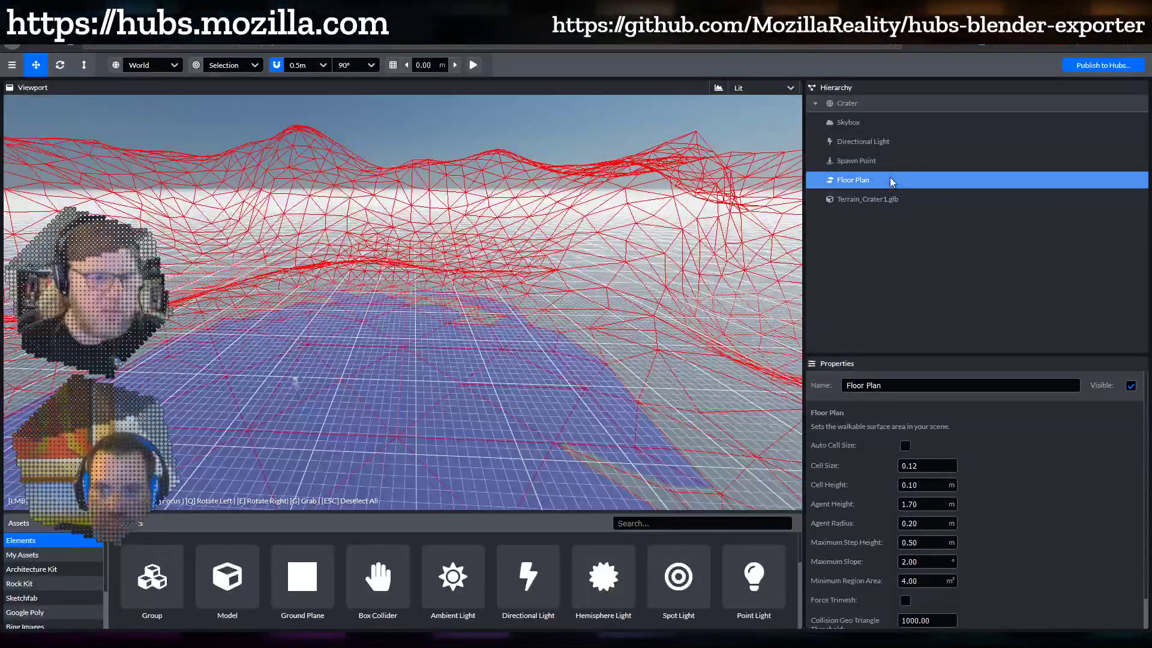
left_click_drag(375, 411, 715, 465)
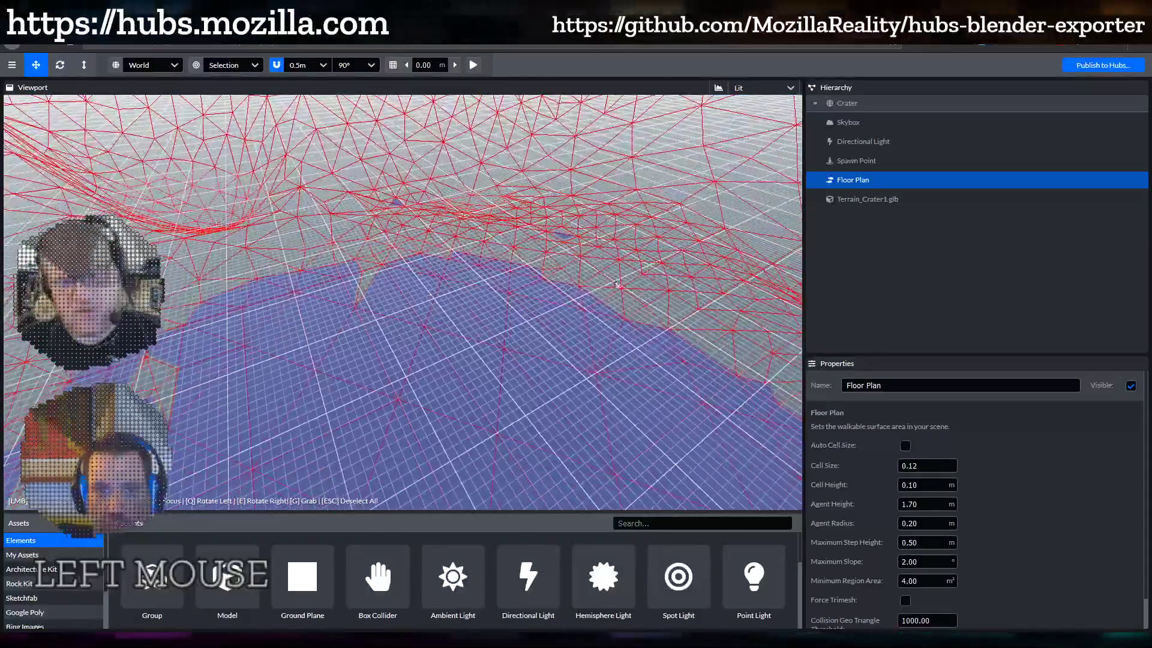
middle_click_drag(616, 284, 483, 336, "shift")
scroll(496, 326, "up", 4)
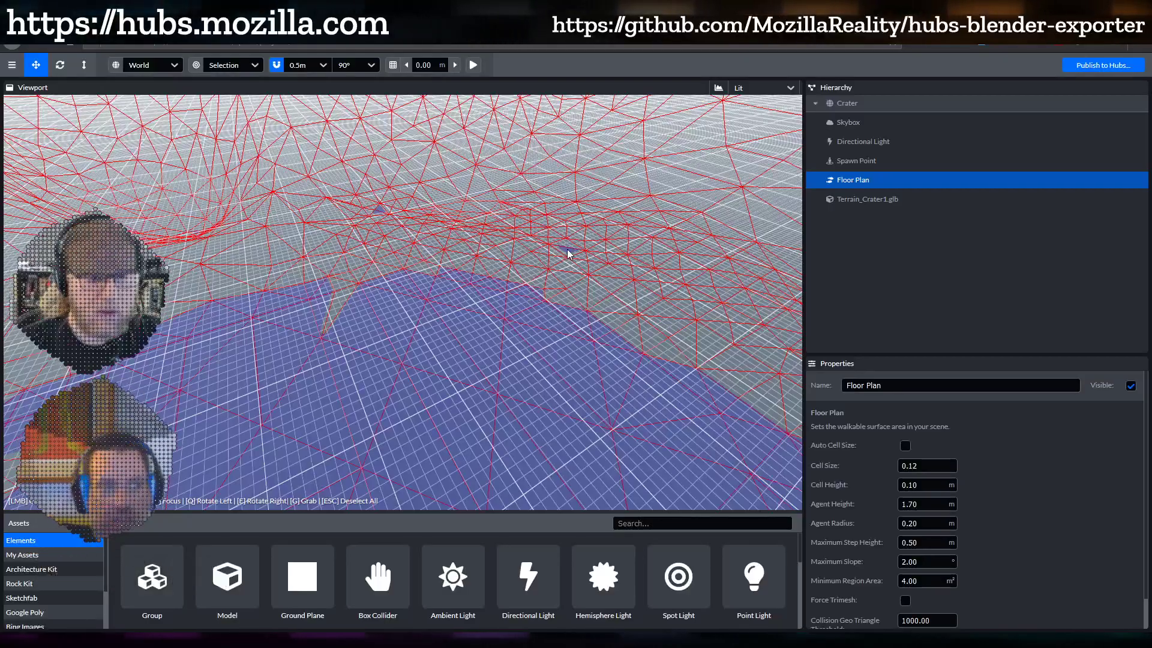
left_click_drag(568, 254, 570, 312)
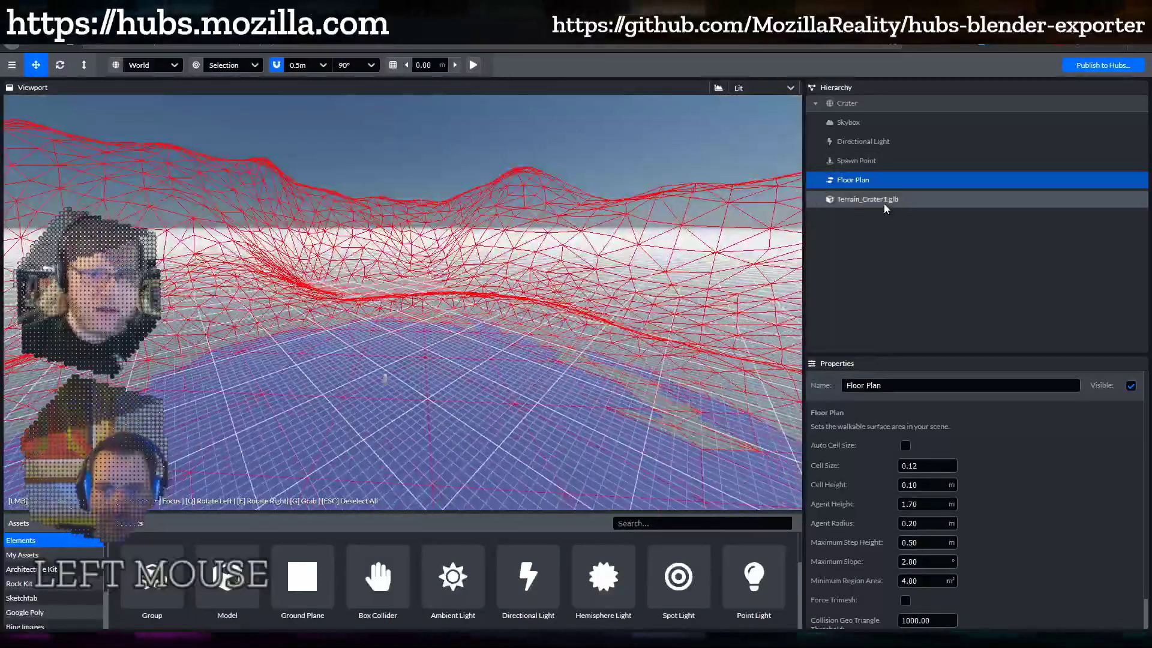
Make the Terrain_Crater1.glb model visible again and reselect the floor plan to view it over the terrain.
left_click(992, 199)
left_click_drag(504, 281, 598, 362)
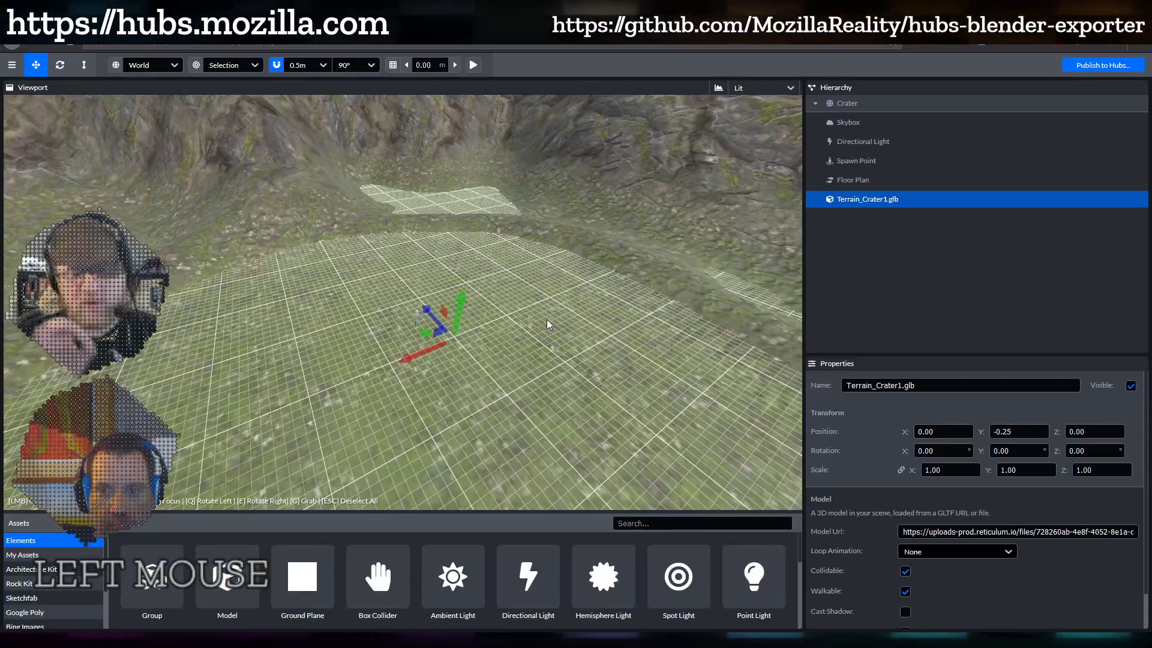
left_click(876, 180)
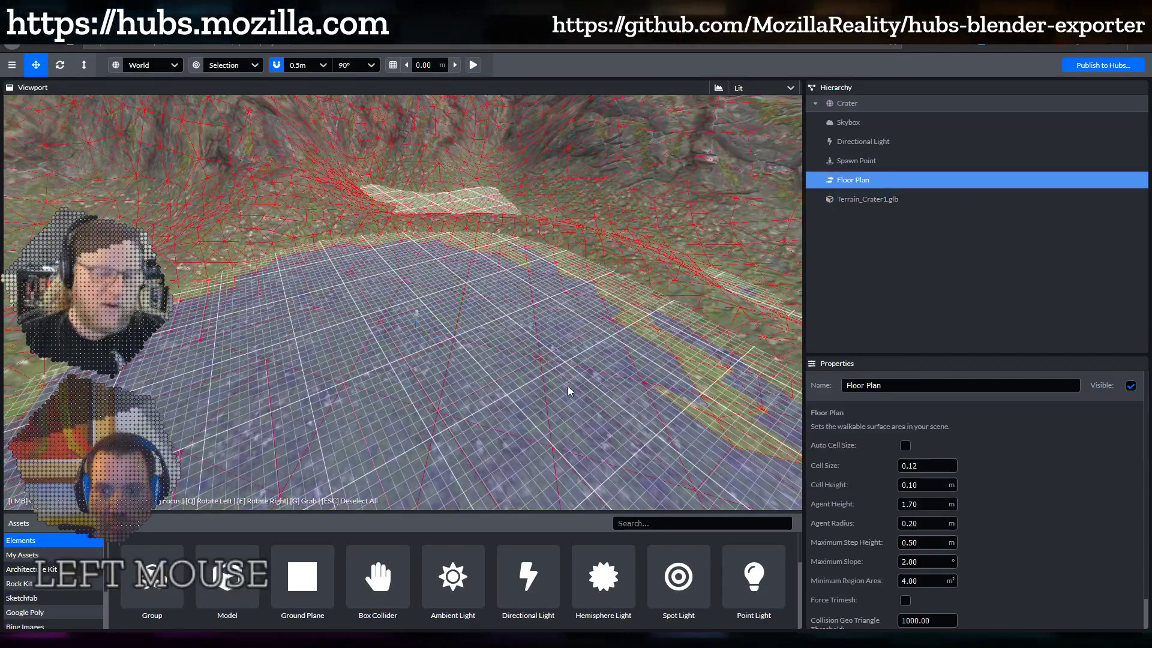
scroll(1038, 500, "down", 1)
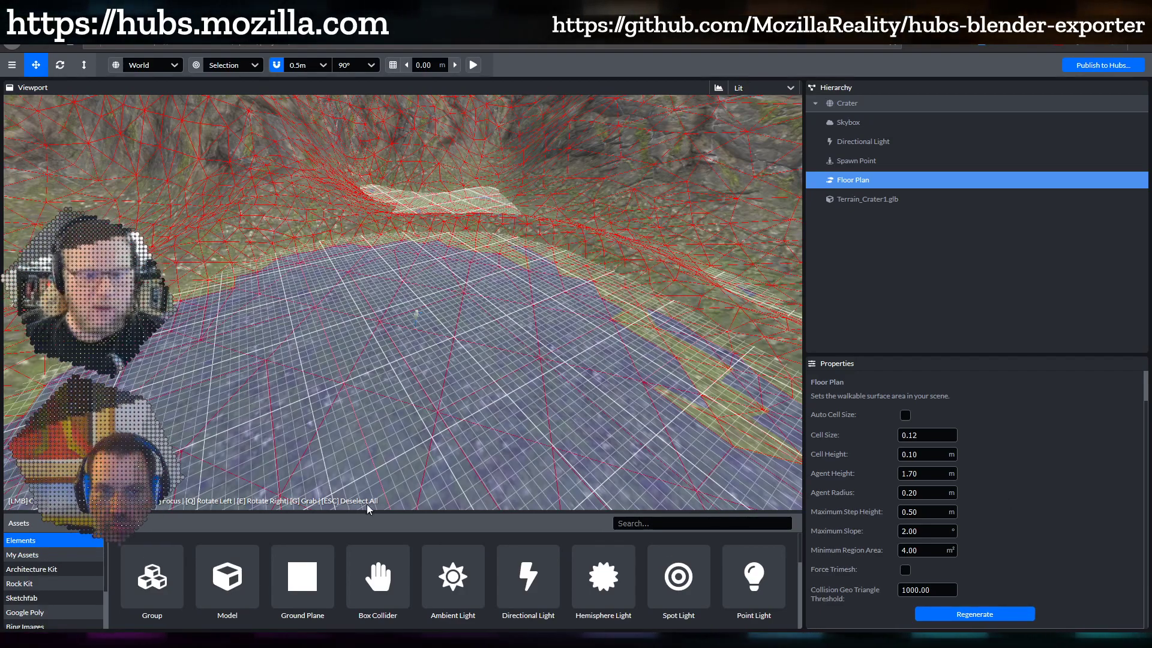
left_click_drag(365, 504, 546, 466)
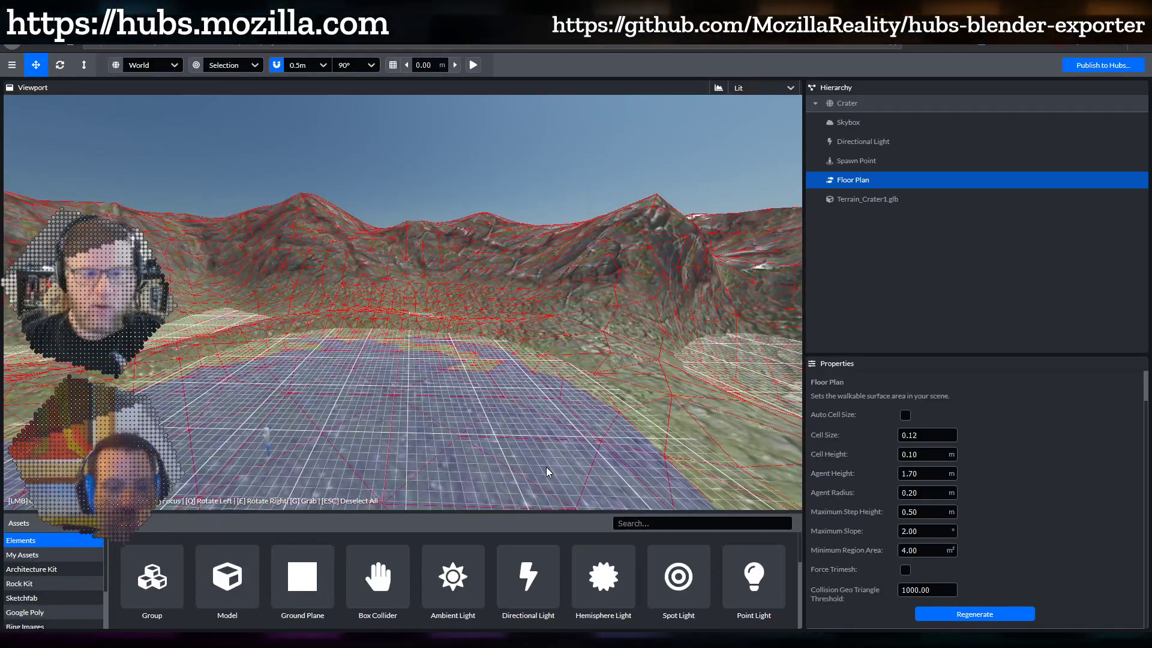
left_click_drag(449, 368, 363, 413)
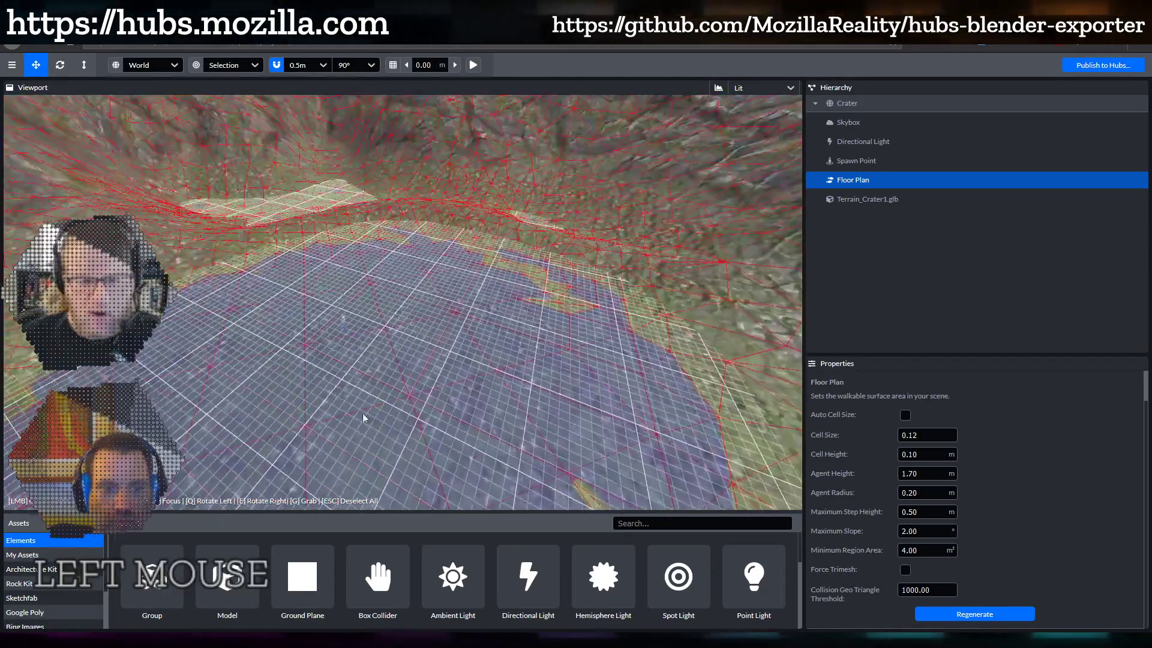
Browse the uploaded personal assets, examining the terrain and navmesh models among them.
left_click(36, 555)
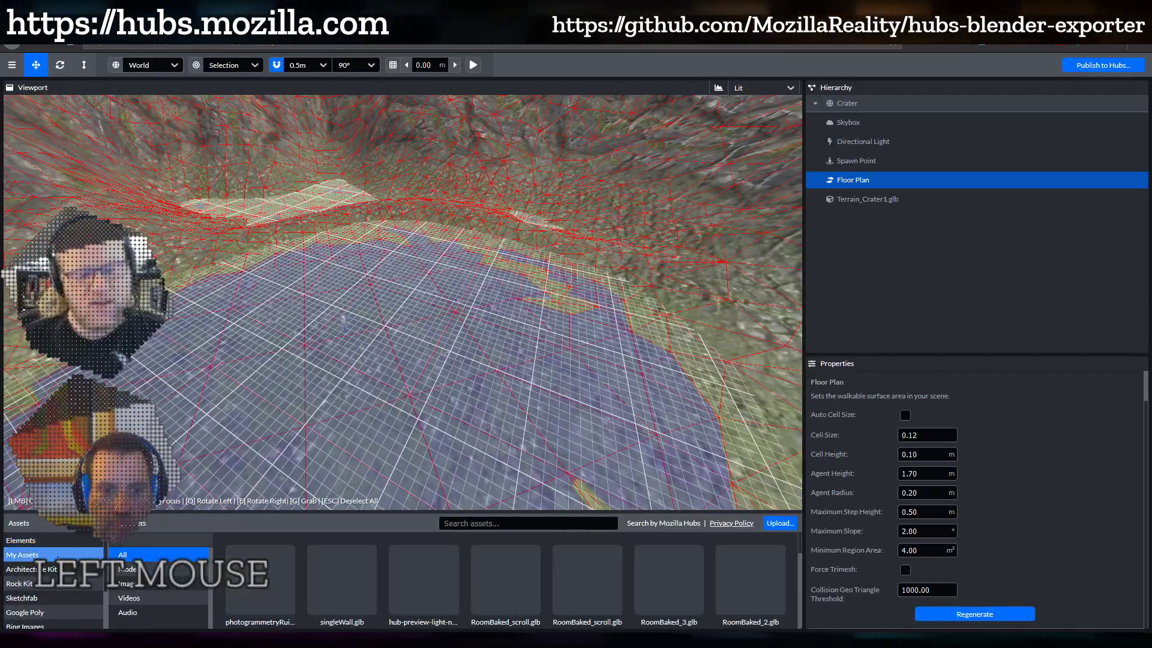
scroll(492, 592, "down", 3)
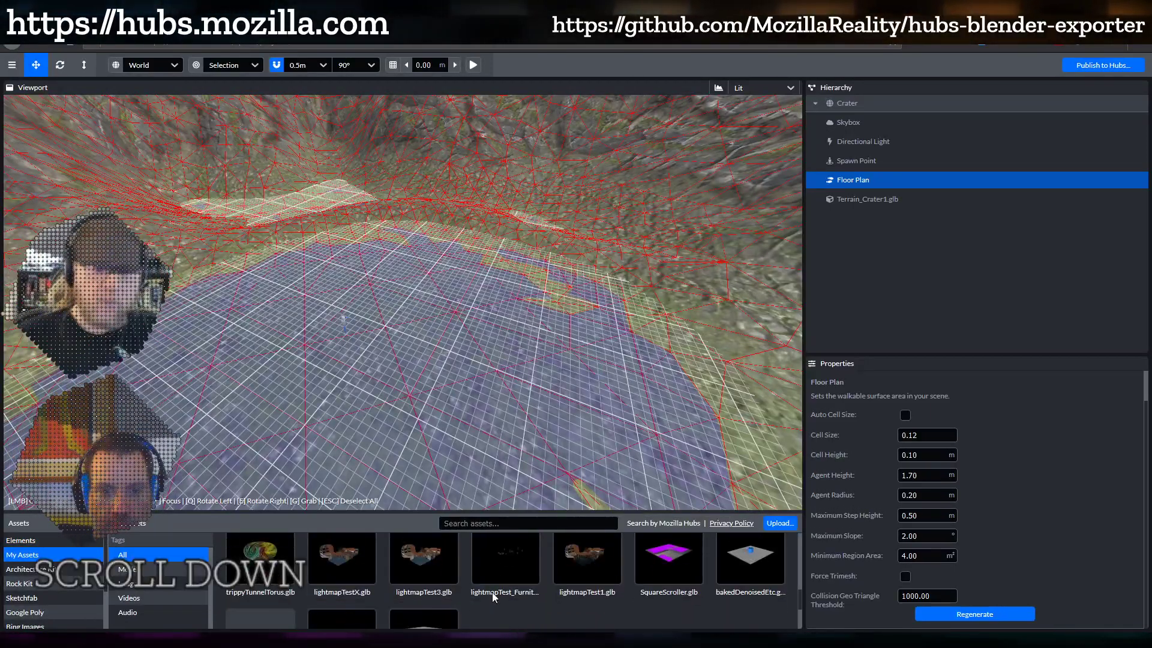
scroll(492, 592, "down", 3)
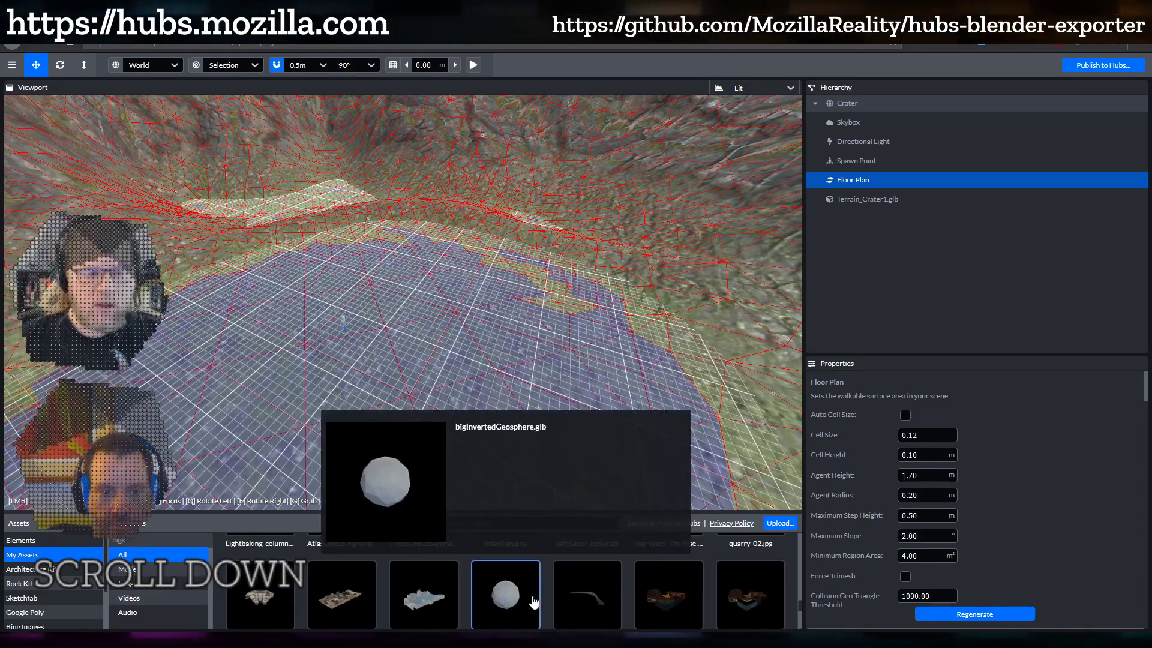
scroll(532, 599, "down", 2)
scroll(533, 600, "down", 5)
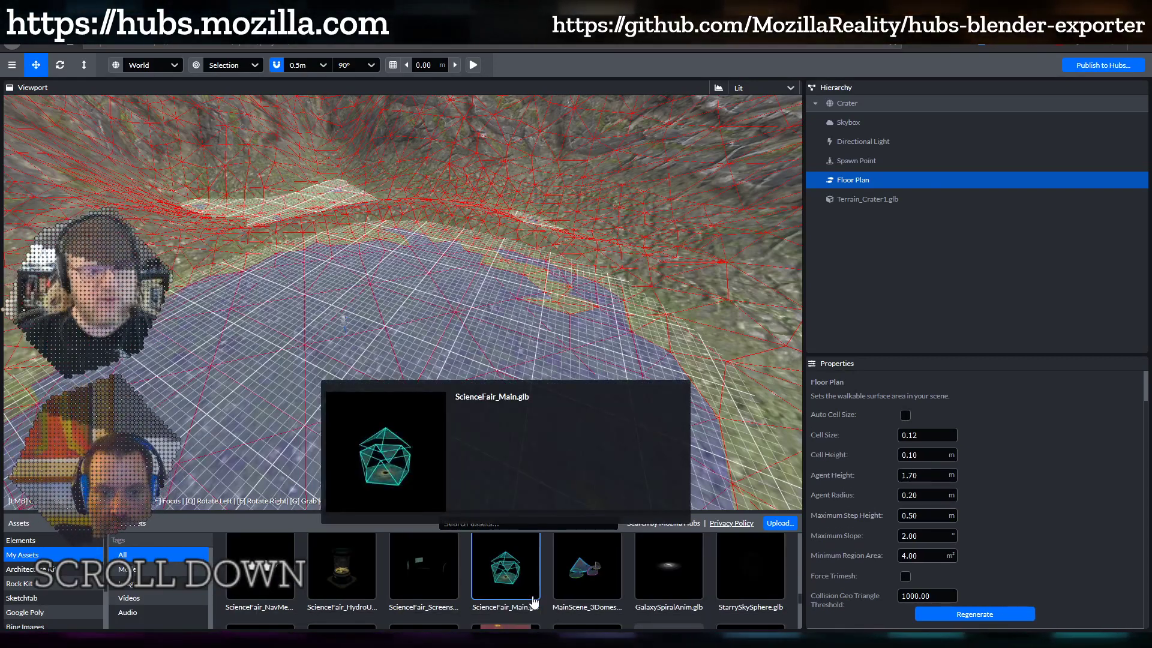
scroll(532, 600, "down", 4)
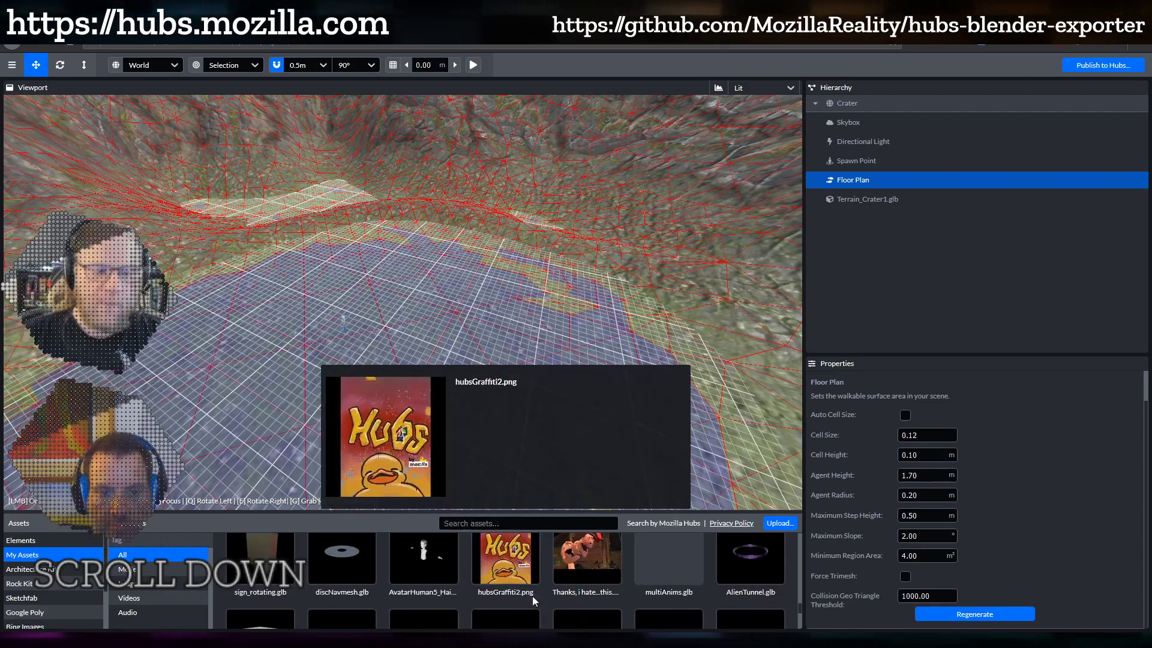
scroll(532, 597, "down", 3)
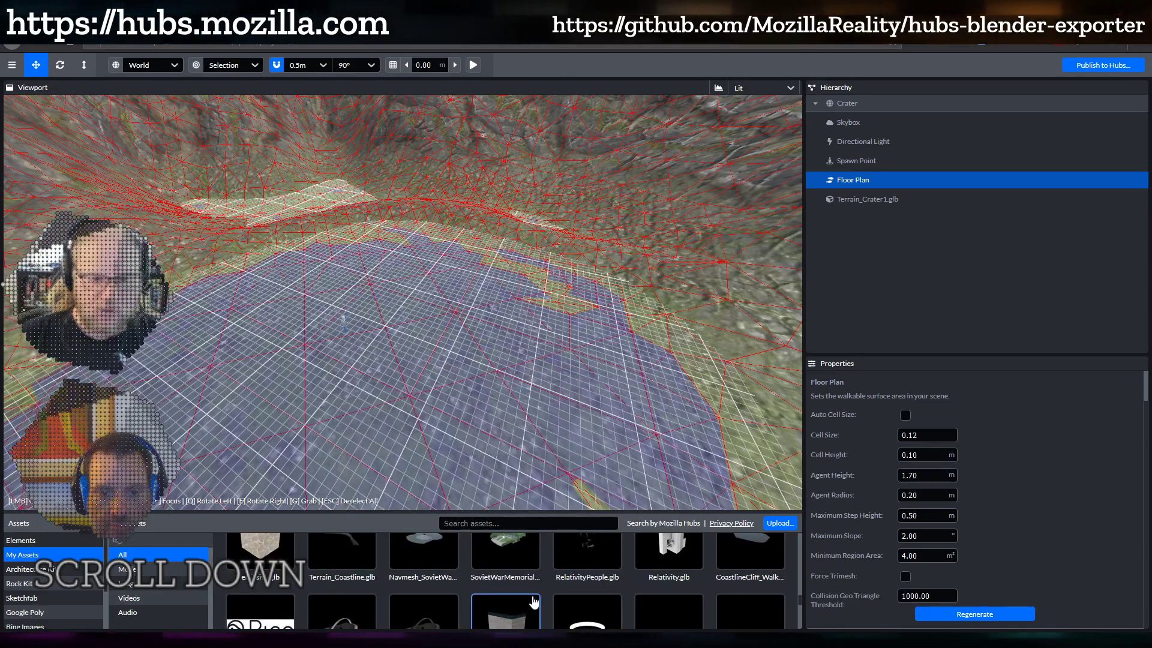
scroll(533, 600, "up", 3)
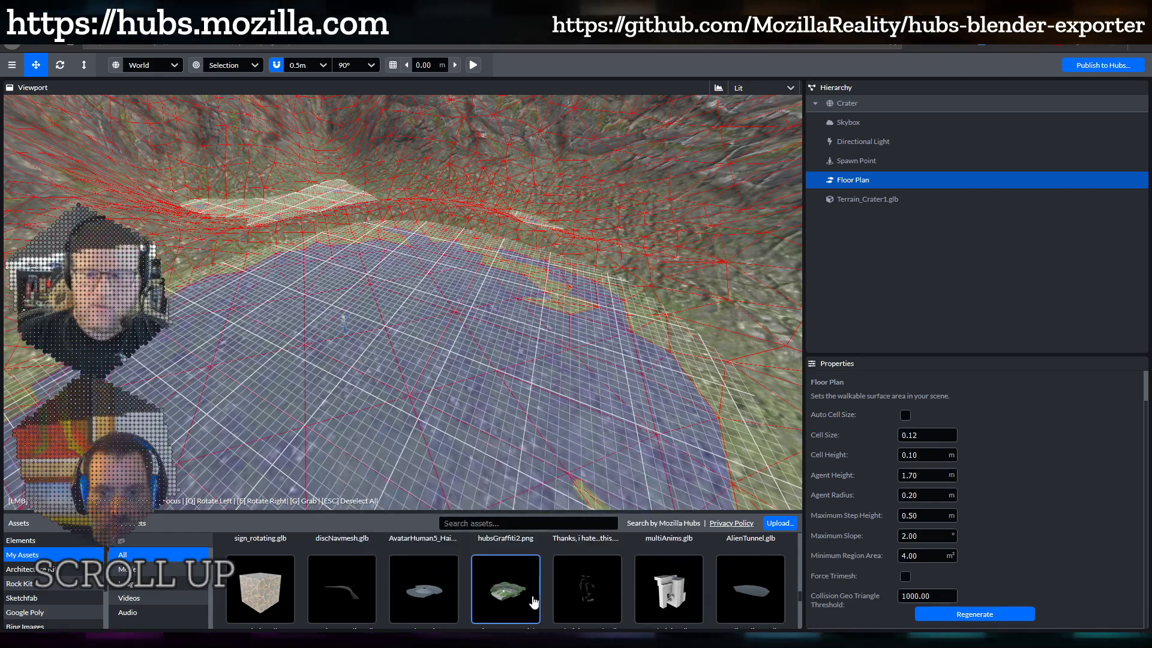
mouse_move(533, 600)
scroll(532, 600, "down", 1)
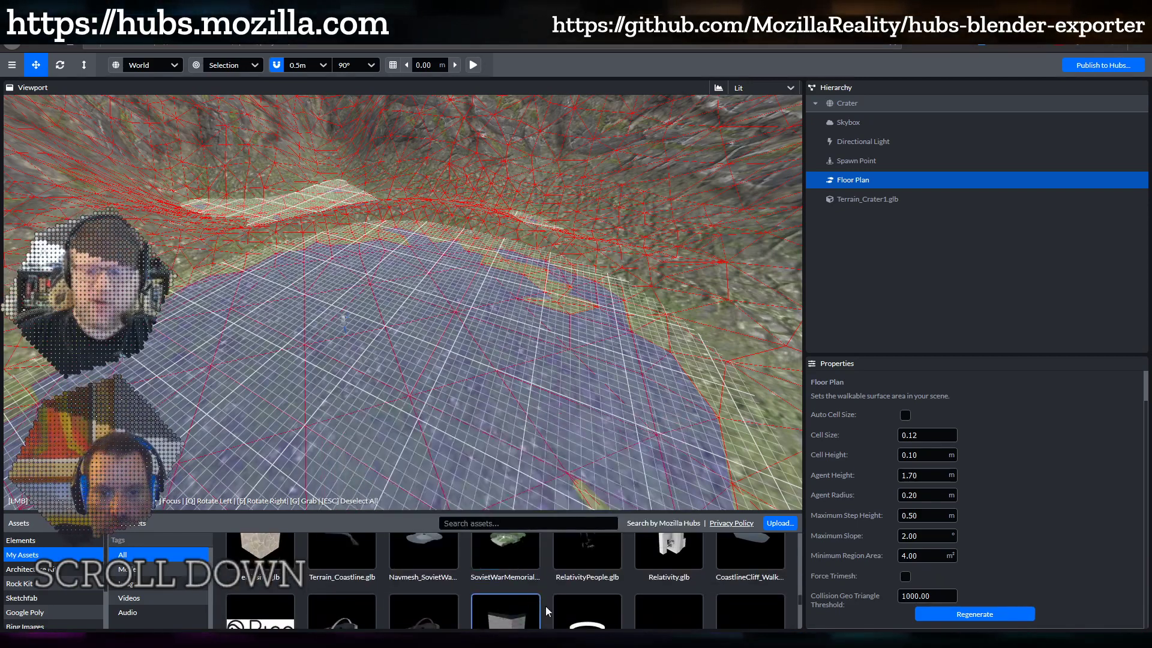
Return to the projects overview, discarding the unsaved changes in the Crater project.
left_click(12, 65)
left_click(35, 91)
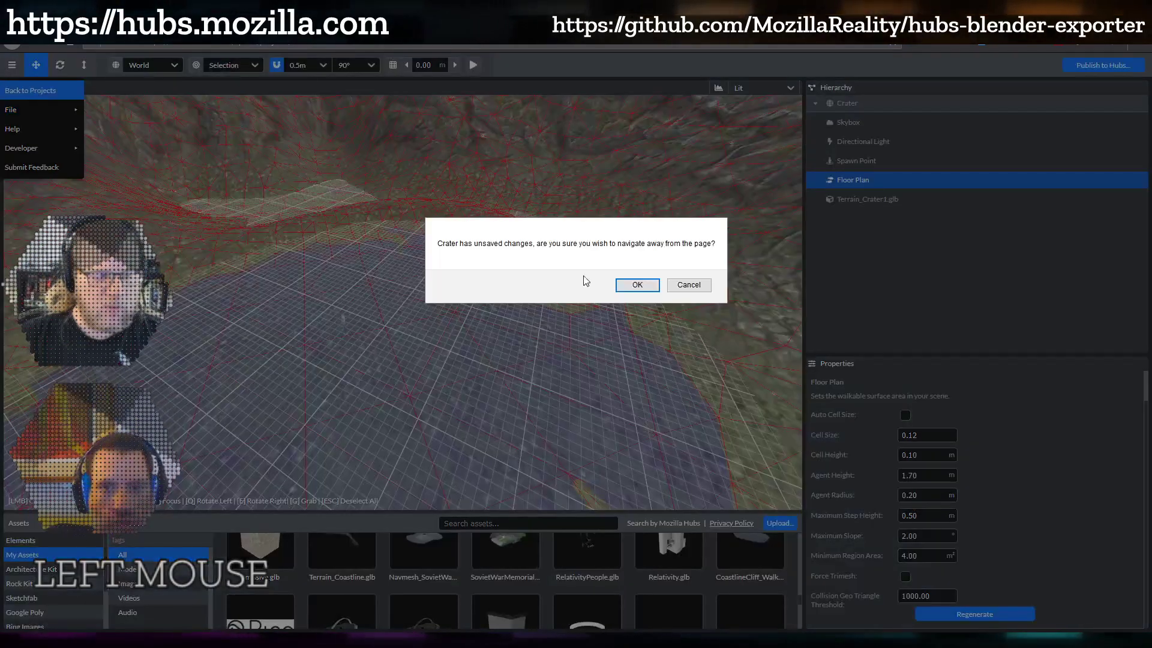
left_click(637, 285)
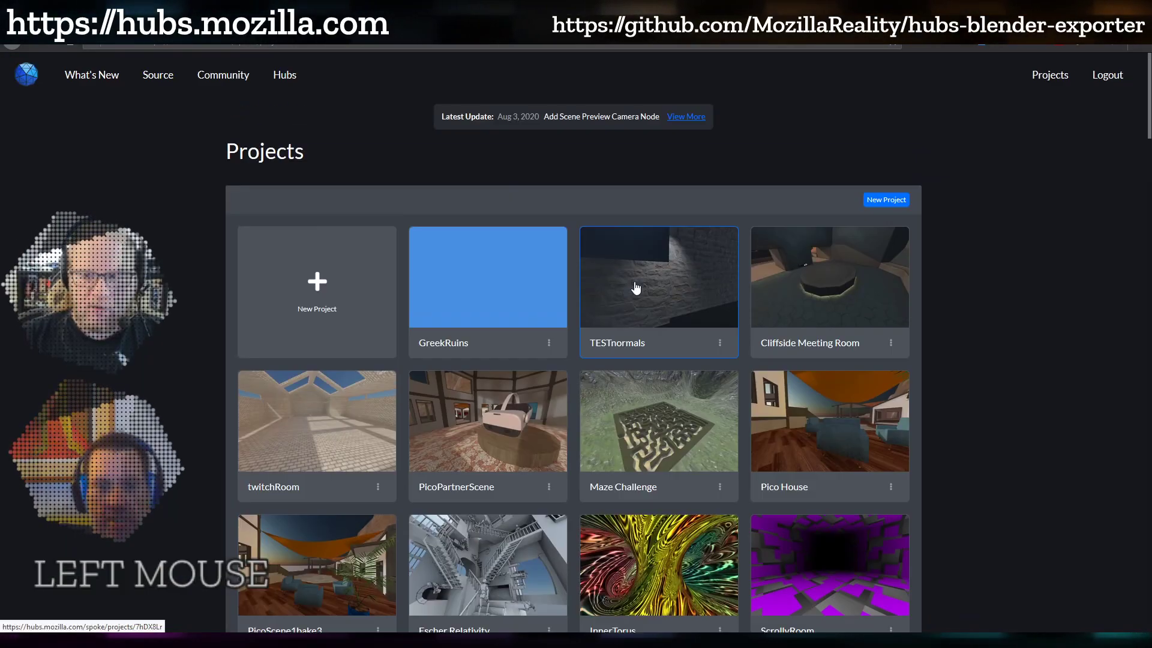
Find the SovietWarMemorial project among the saved projects and open it.
scroll(629, 388, "down", 9)
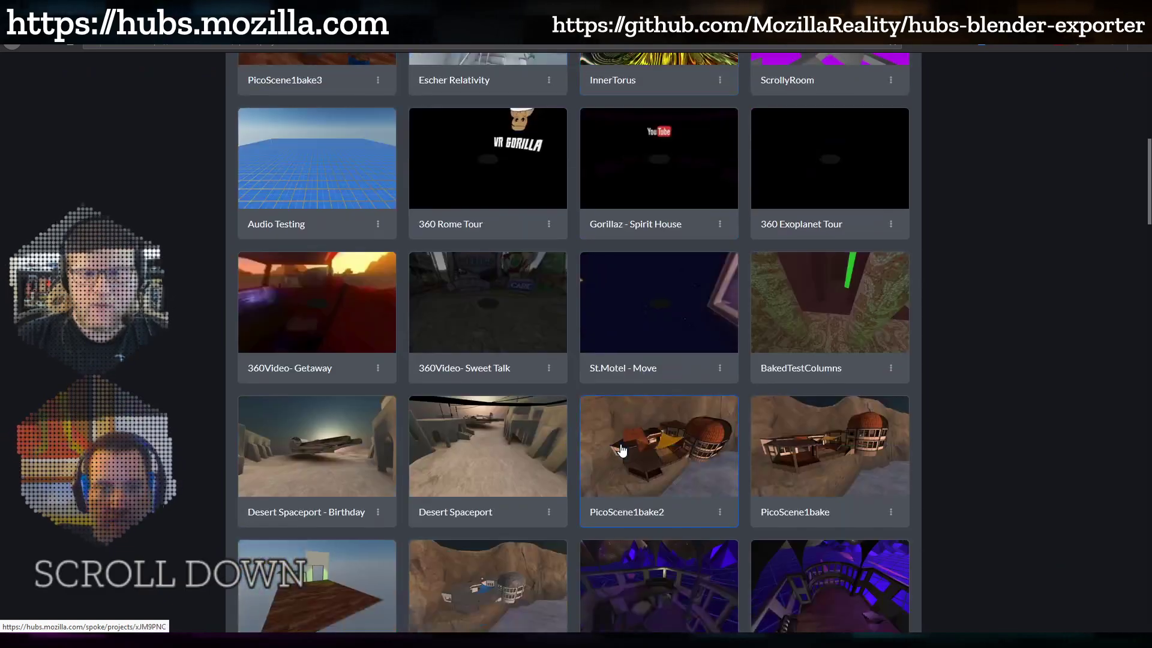
scroll(621, 450, "down", 15)
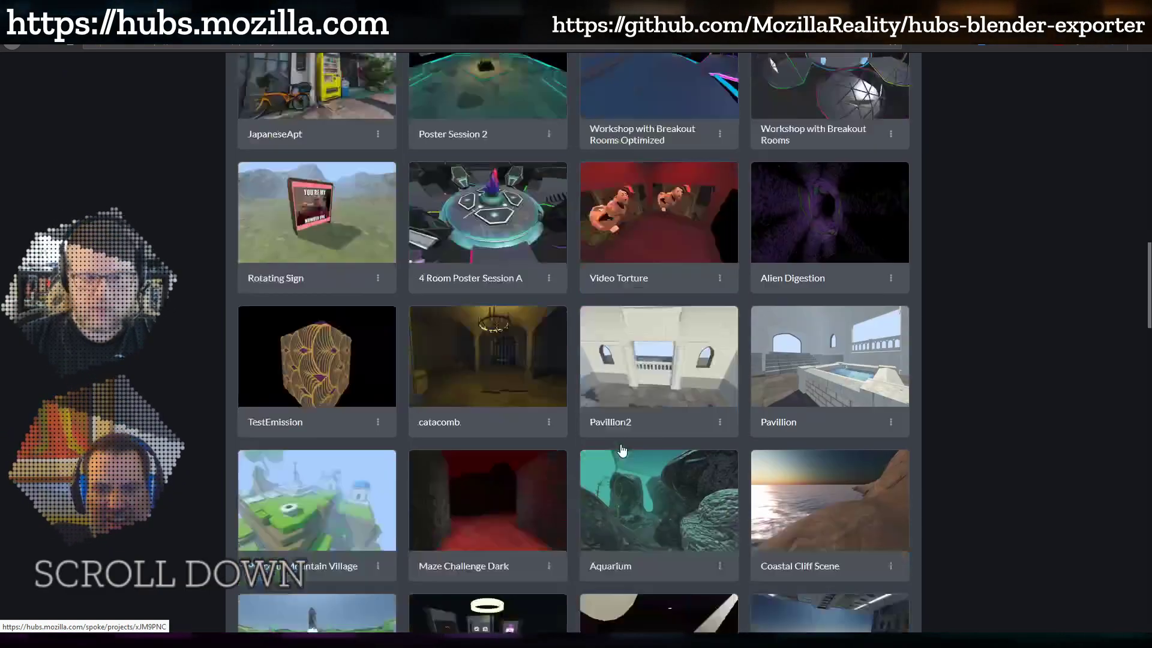
scroll(621, 450, "down", 12)
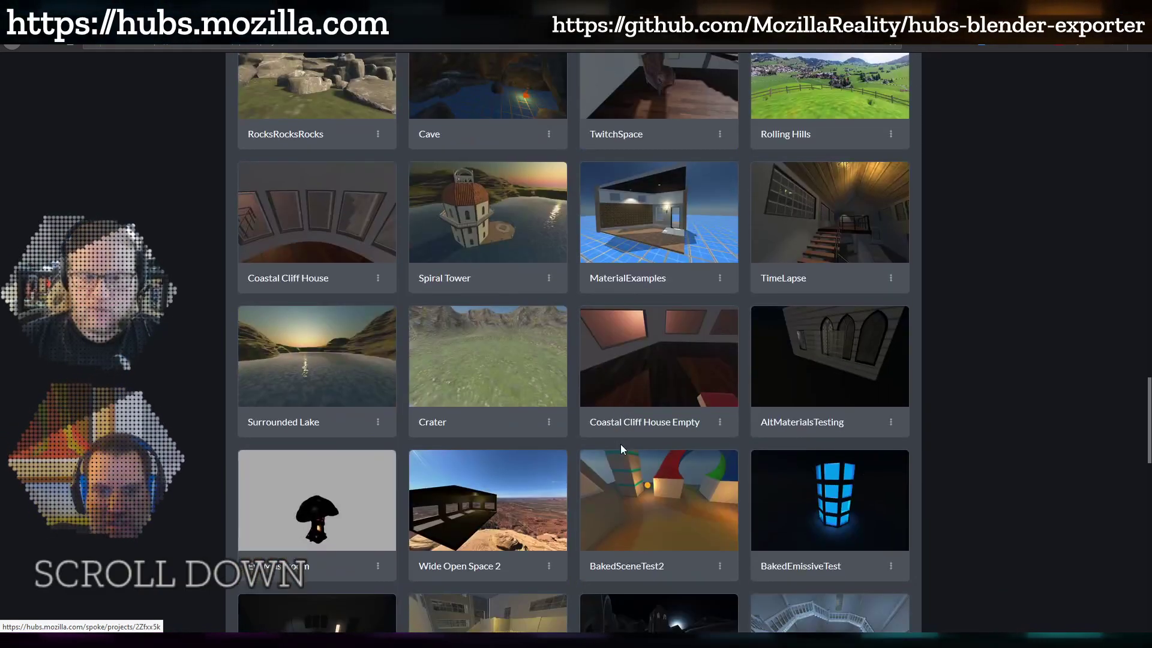
scroll(621, 448, "up", 10)
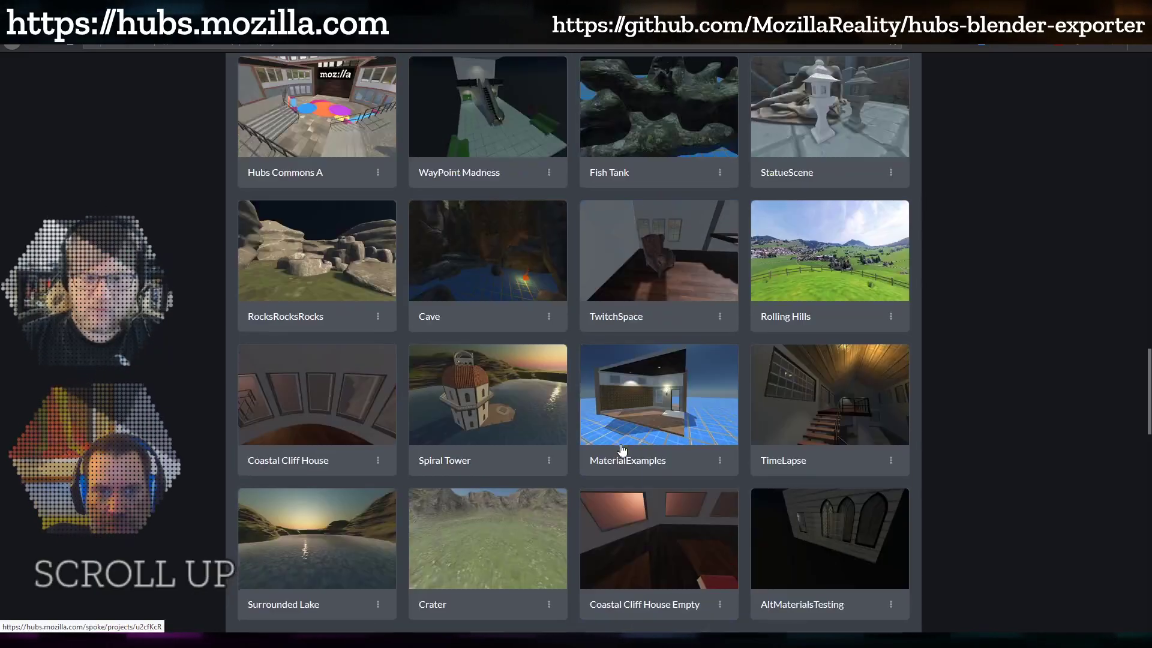
scroll(621, 449, "up", 5)
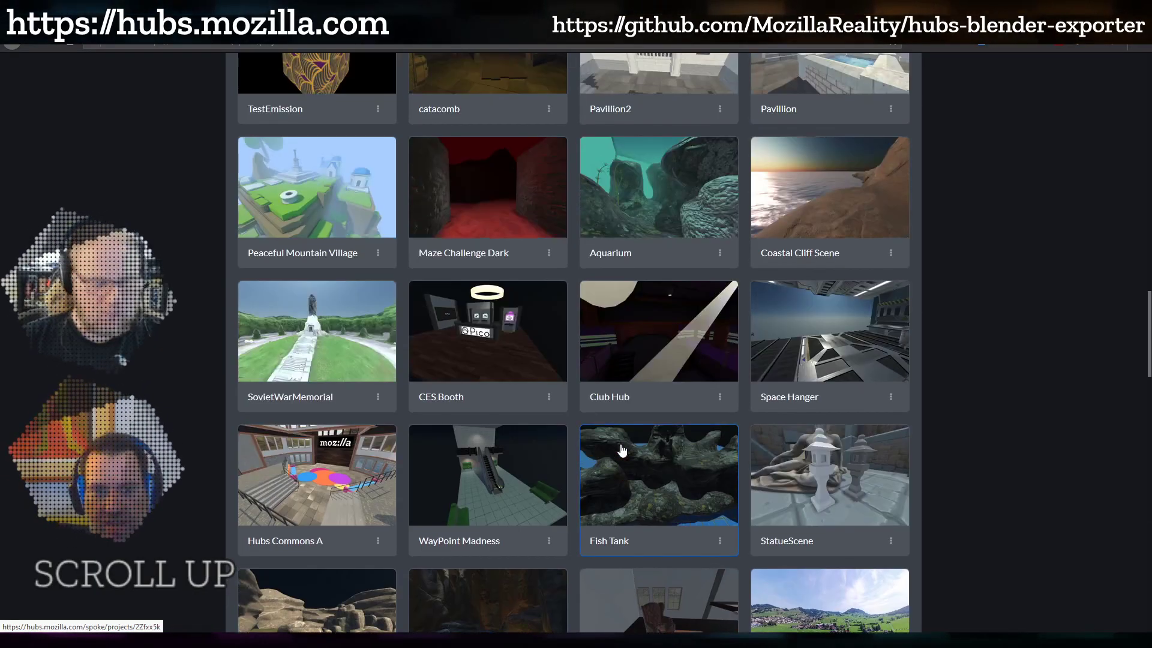
scroll(621, 450, "up", 3)
left_click(425, 444)
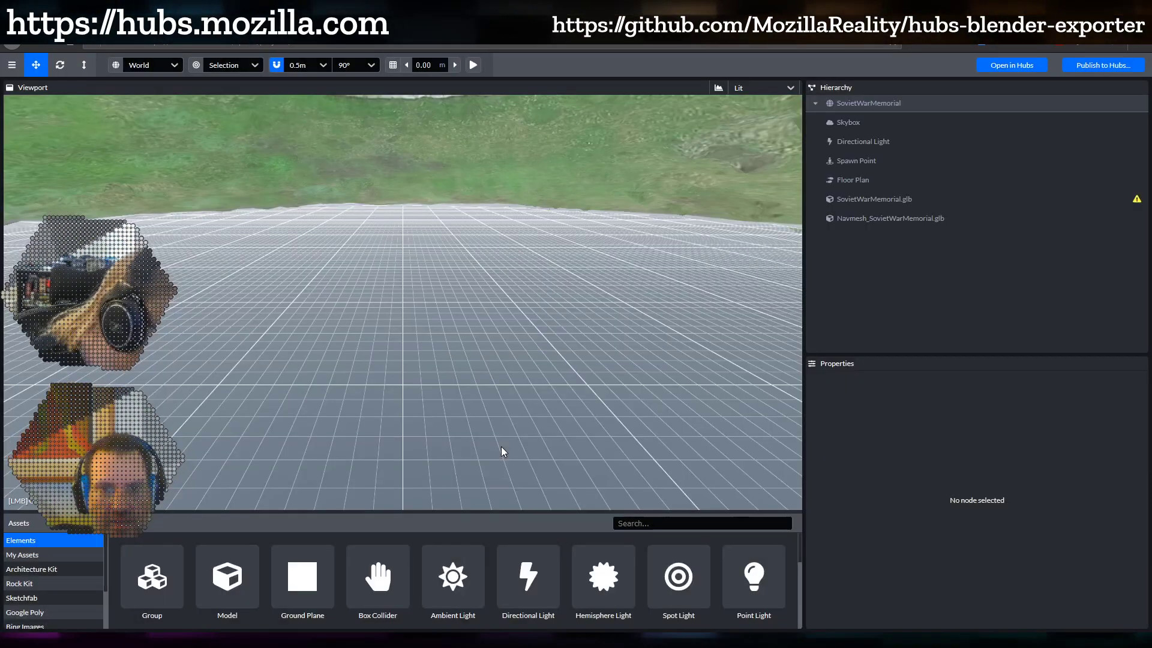
Examine the memorial scene from several angles, including the statue, its pedestal entrance, the stairs and the surrounding plaza.
left_click_drag(398, 311, 530, 347)
scroll(543, 341, "down", 2)
scroll(542, 338, "down", 6)
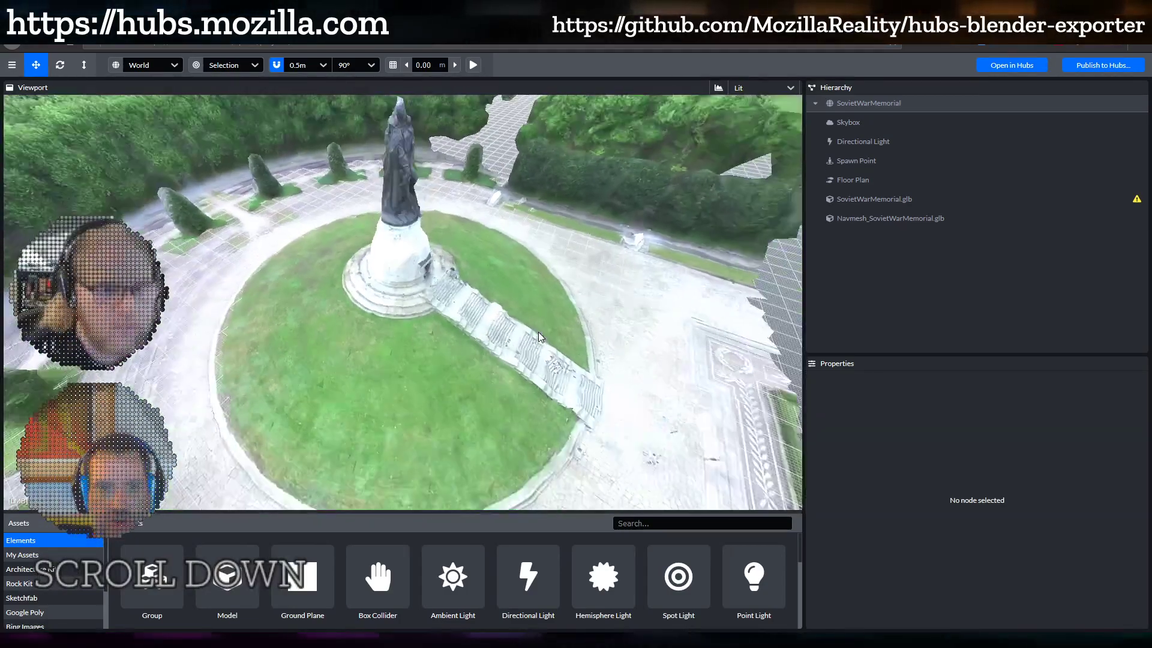
left_click_drag(538, 333, 407, 284)
middle_click_drag(408, 284, 440, 366, "shift")
scroll(453, 368, "up", 5)
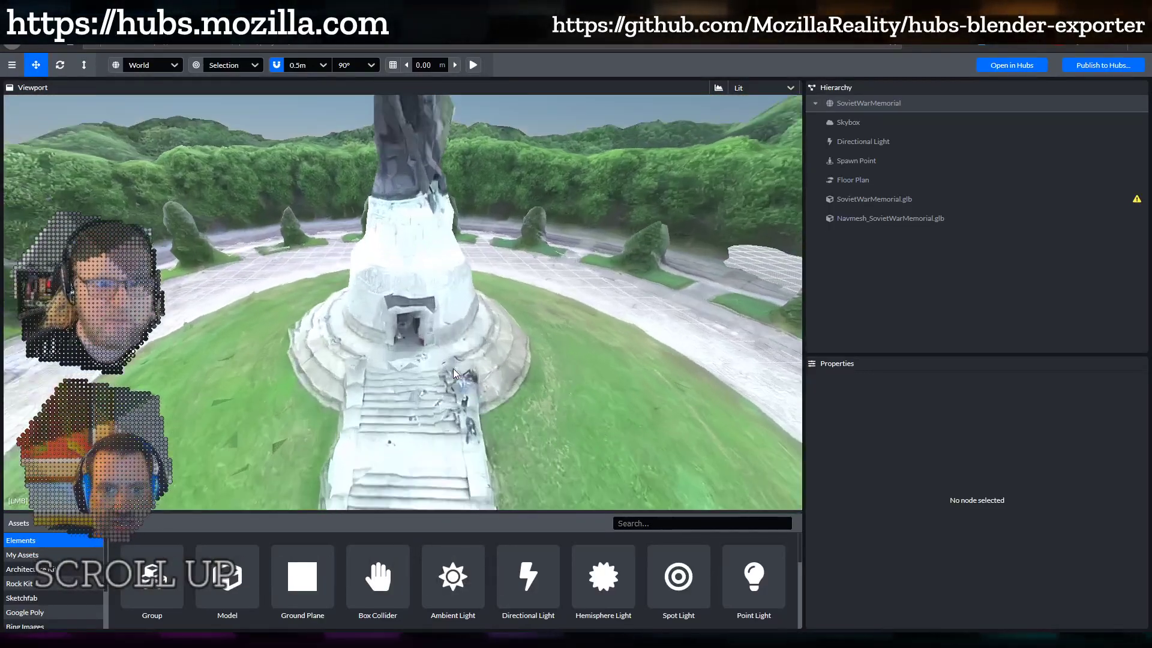
scroll(453, 373, "up", 5)
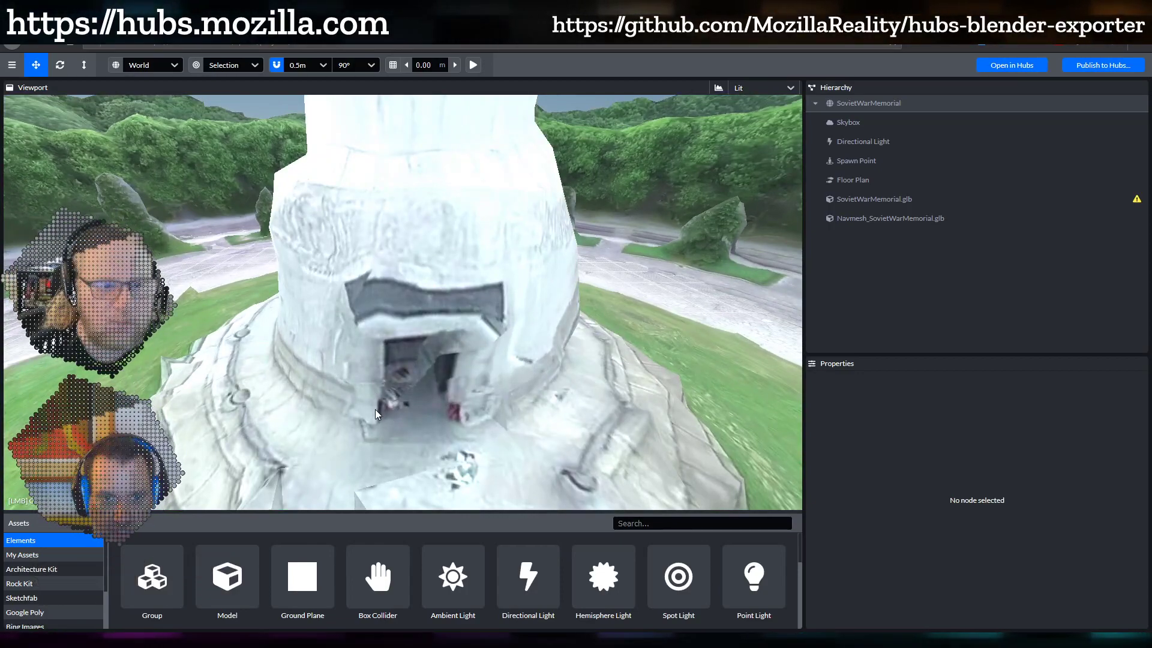
scroll(481, 382, "down", 10)
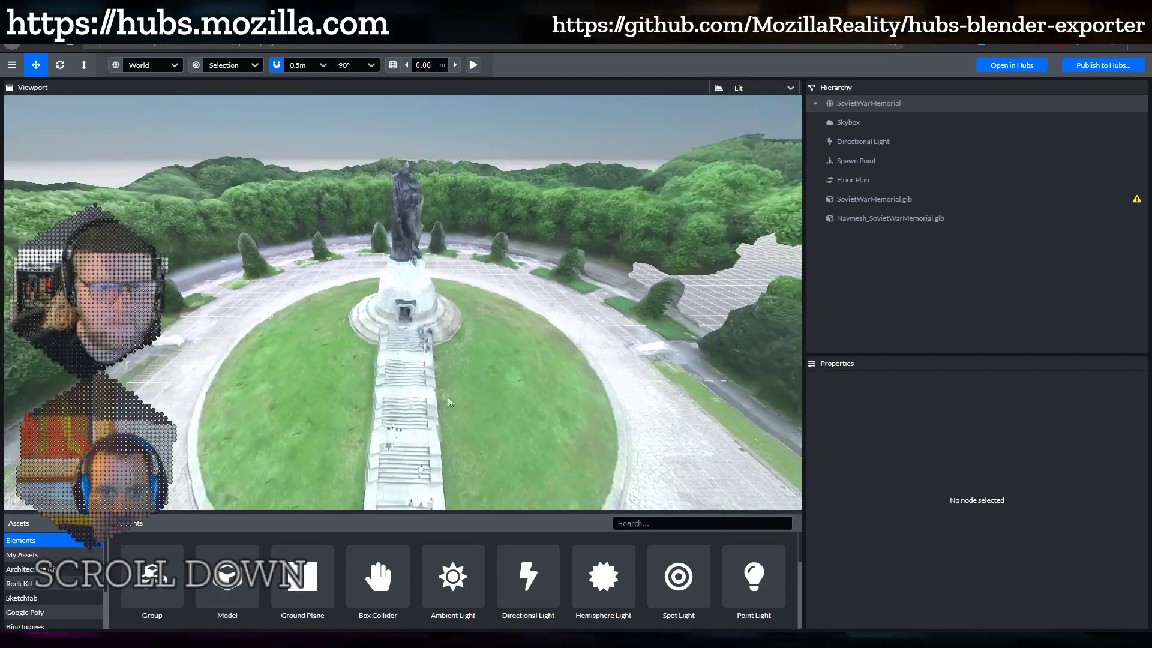
left_click_drag(447, 397, 510, 412)
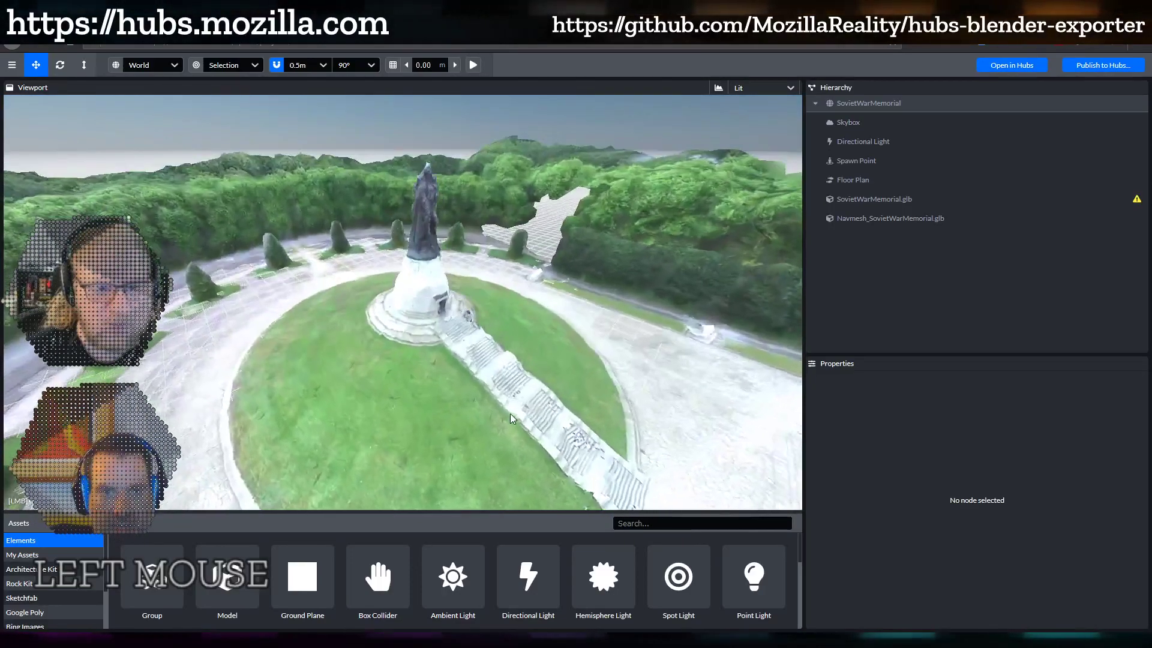
scroll(597, 370, "down", 3)
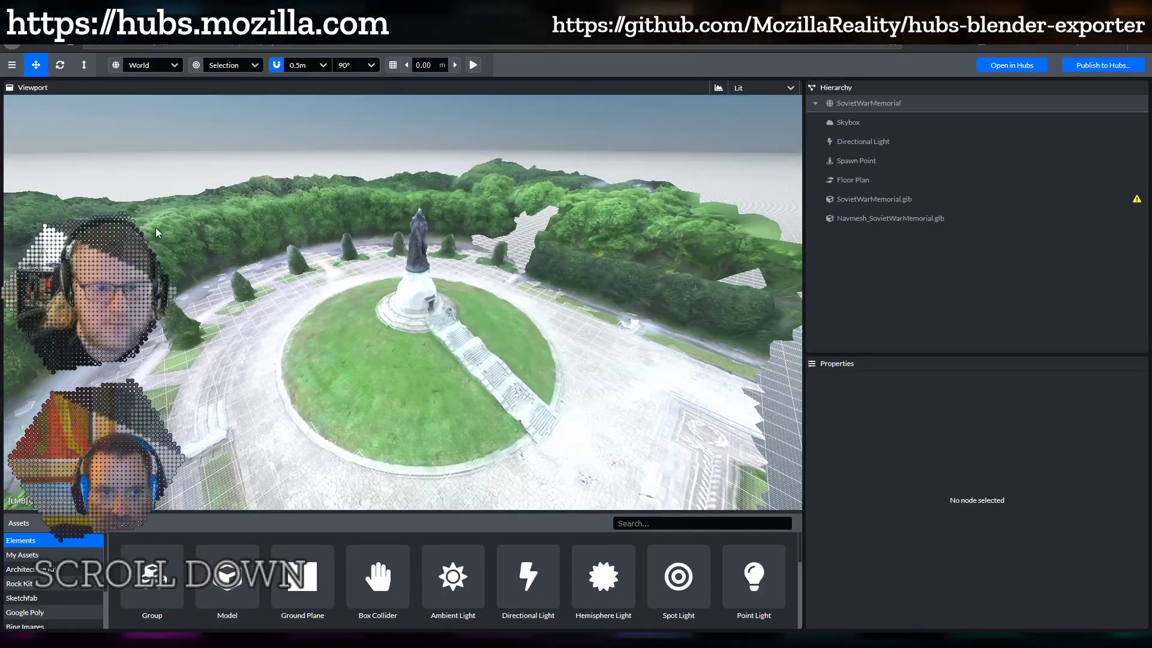
left_click_drag(660, 308, 602, 370)
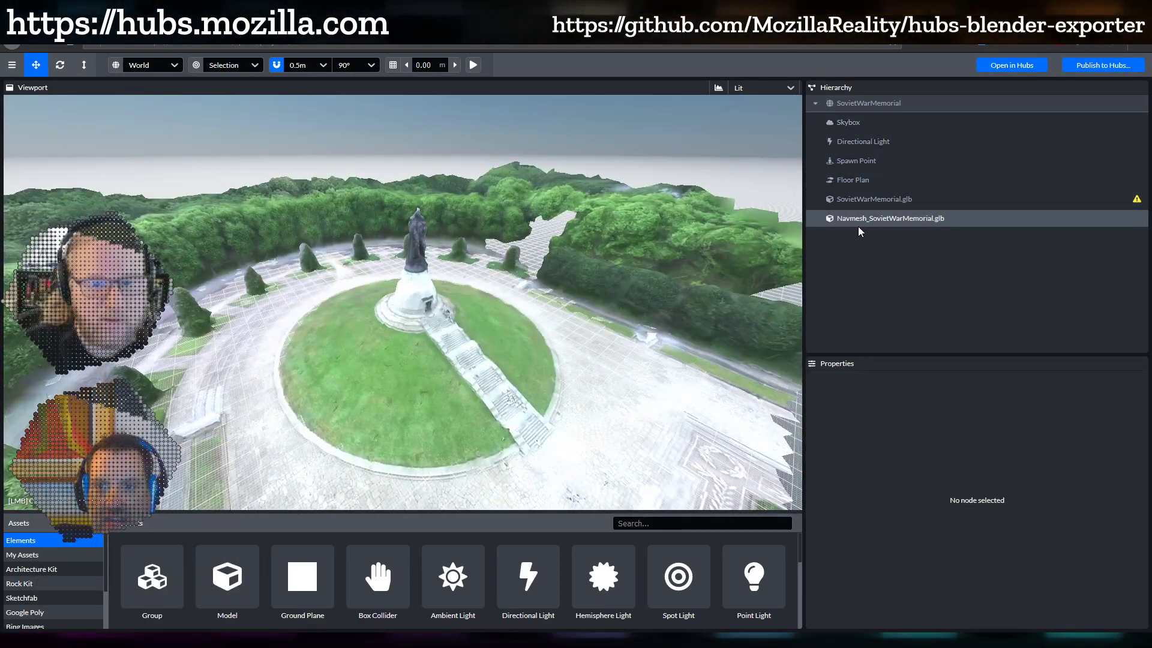
Make the Navmesh_SovietWarMemorial.glb model visible and hide the SovietWarMemorial.glb model.
left_click(889, 222)
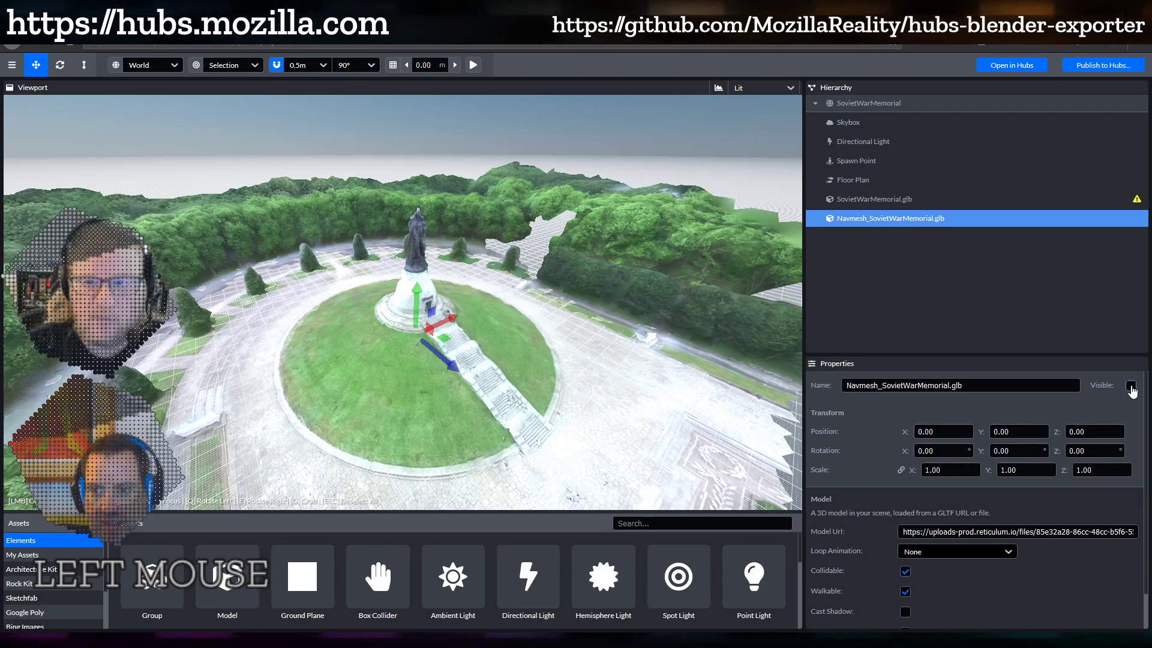
left_click(909, 203)
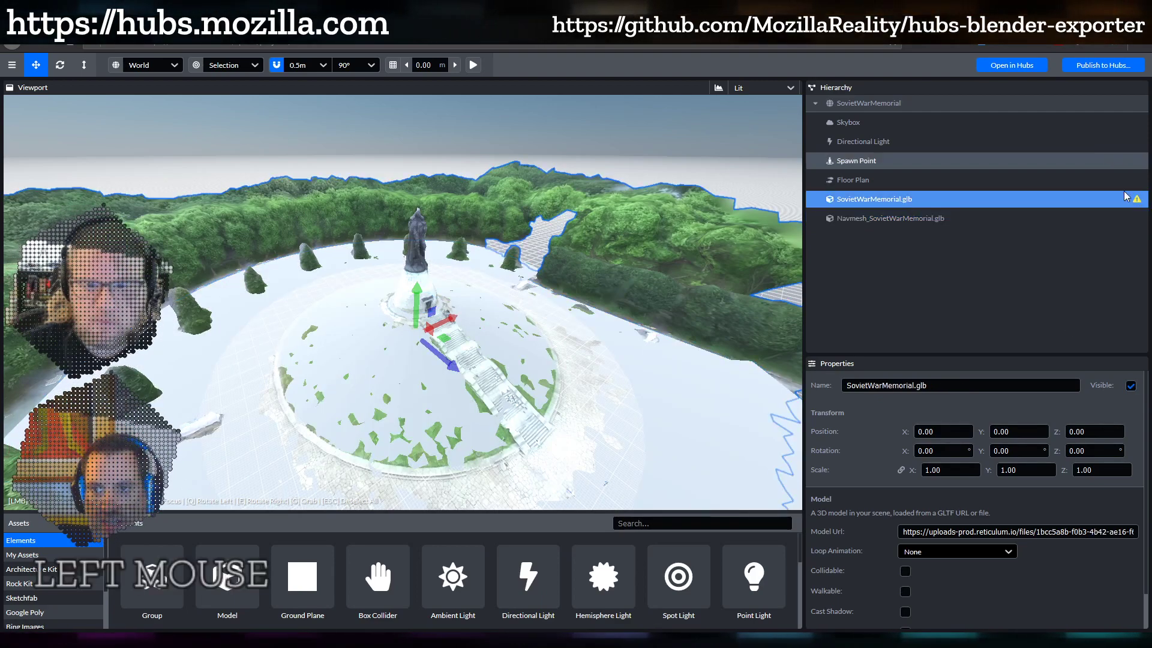
left_click(1130, 386)
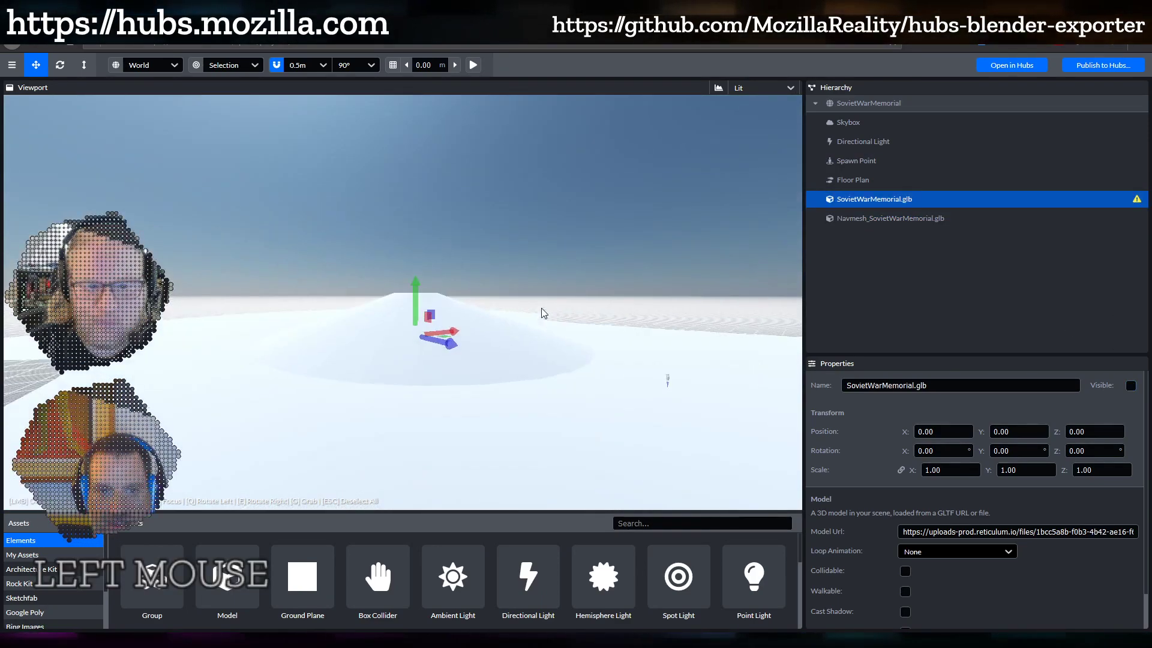
Examine the isolated navmesh model from several angles, then select it and review its collidable and walkable settings.
left_click_drag(543, 313, 660, 228)
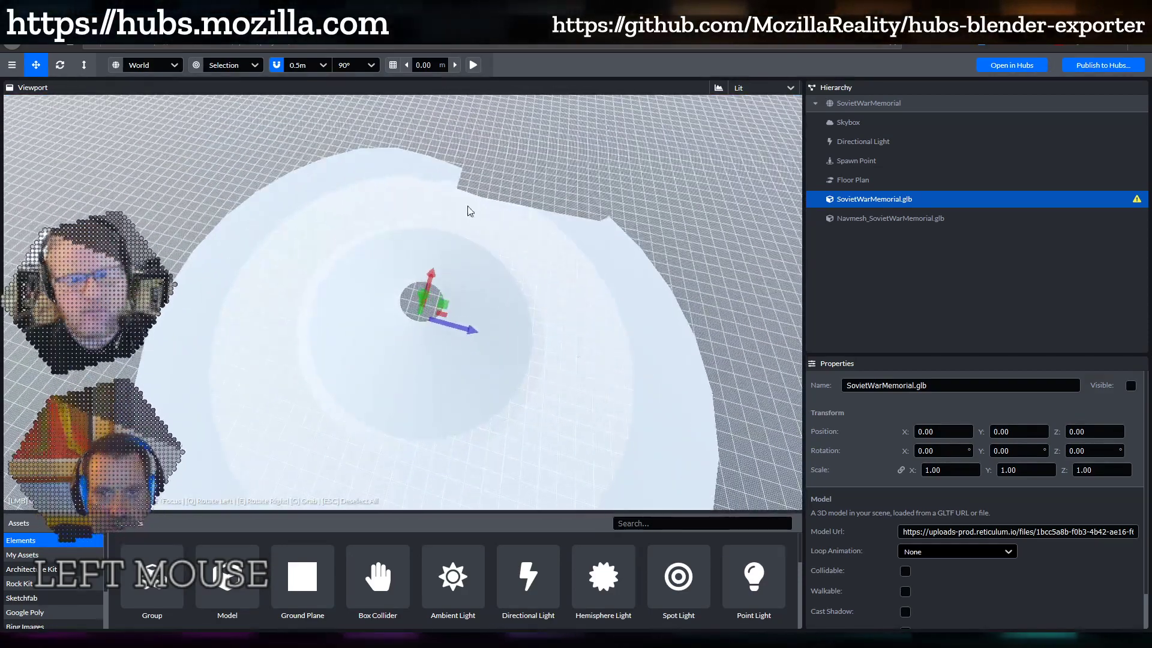
scroll(375, 293, "down", 2)
left_click_drag(376, 293, 480, 311)
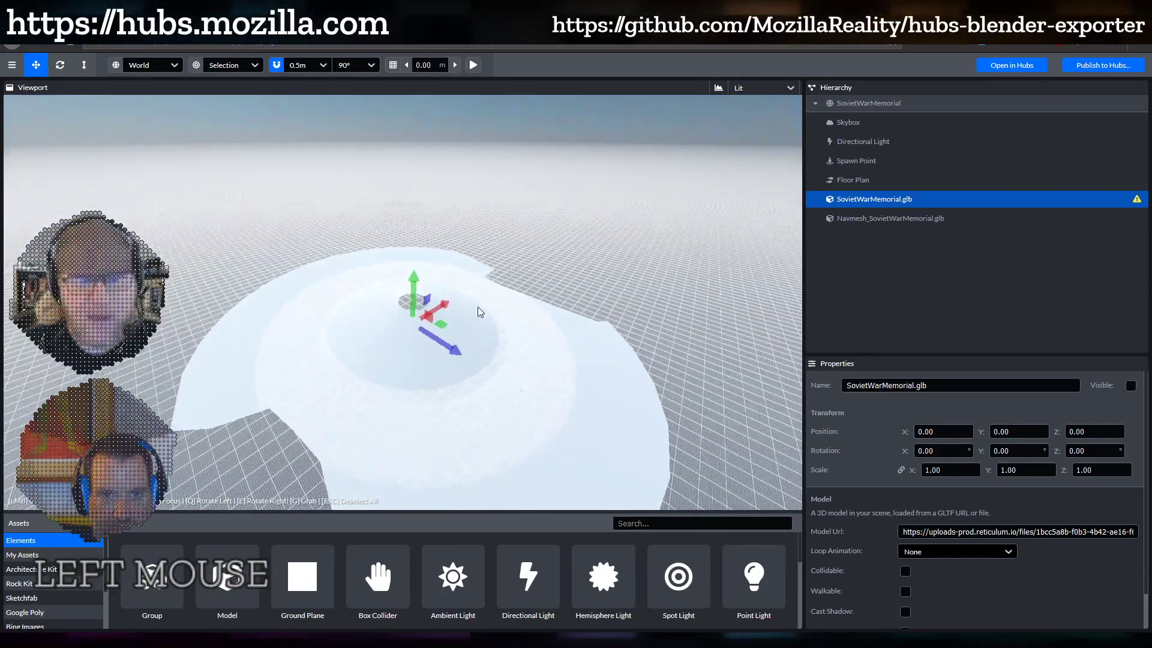
left_click(537, 356)
scroll(974, 574, "down", 2)
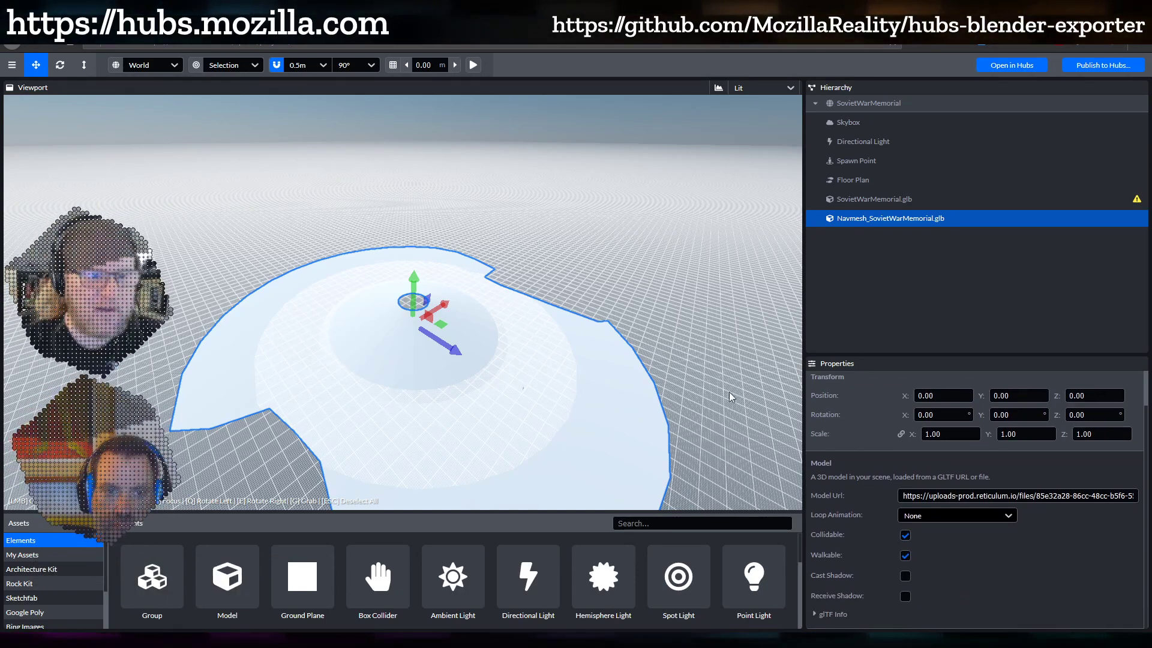
left_click_drag(729, 391, 729, 364)
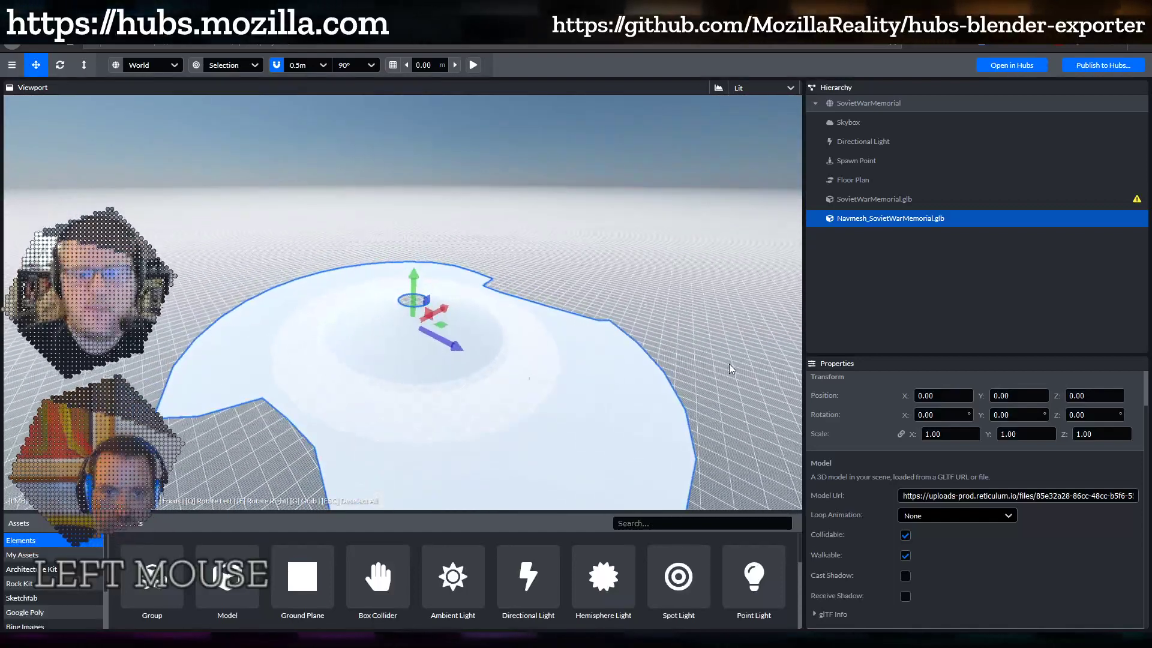
scroll(599, 383, "up", 2)
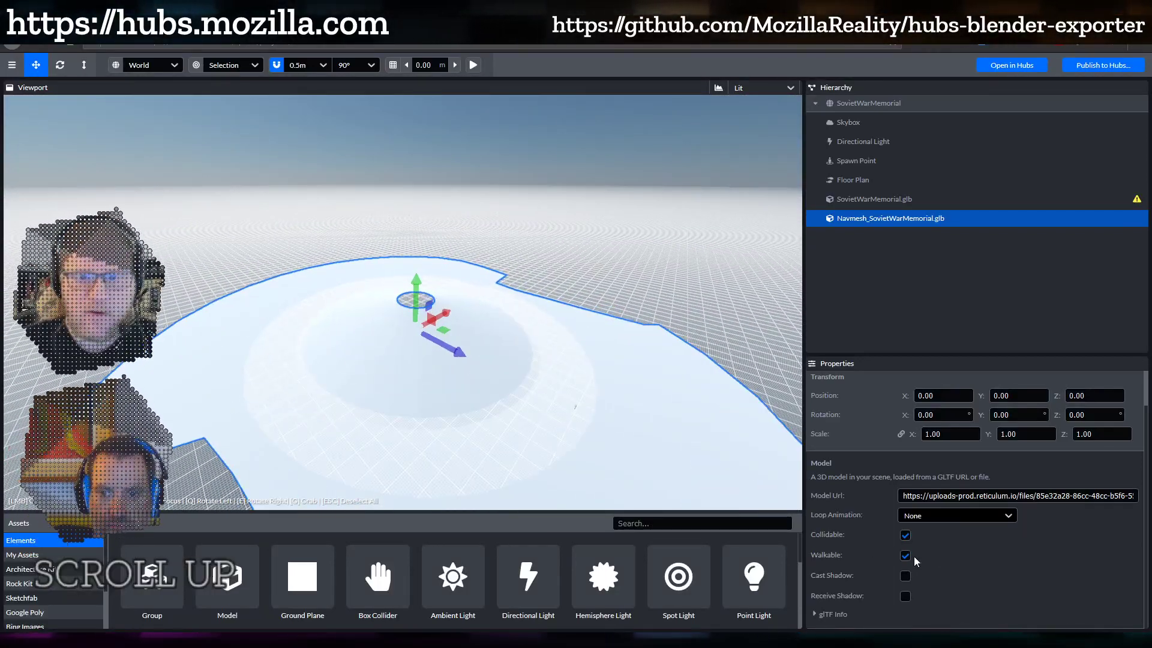
Make the SovietWarMemorial.glb model visible again and hide the Navmesh_SovietWarMemorial.glb model.
left_click(890, 204)
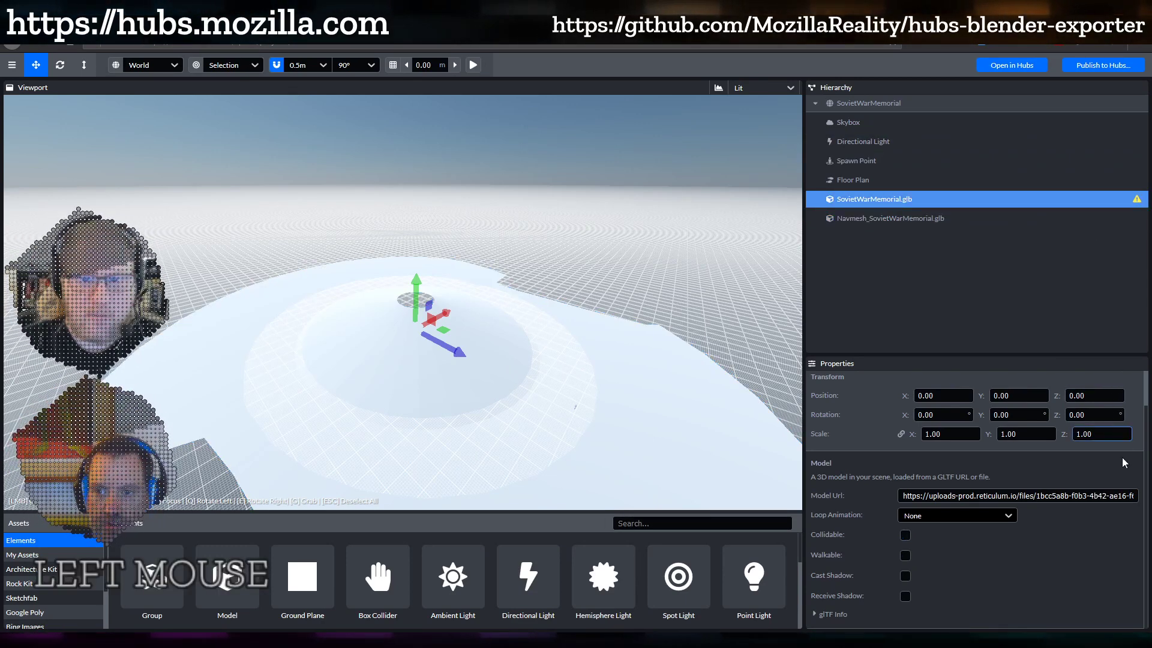
scroll(1124, 462, "up", 1)
left_click(1131, 385)
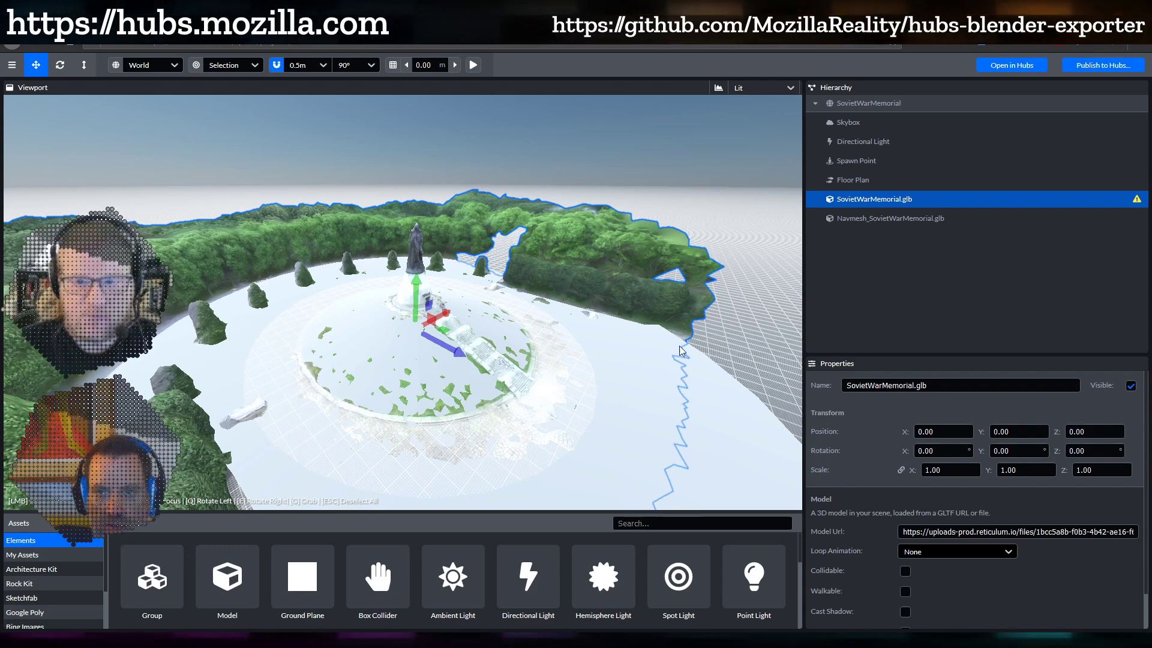
left_click(881, 219)
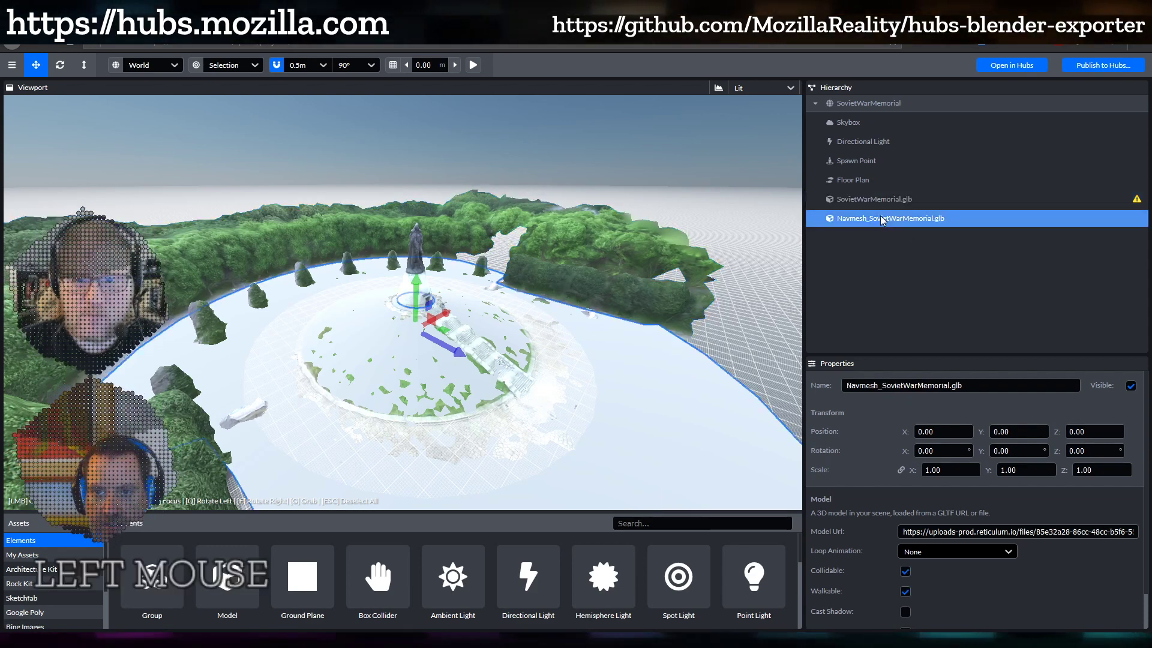
left_click(1131, 387)
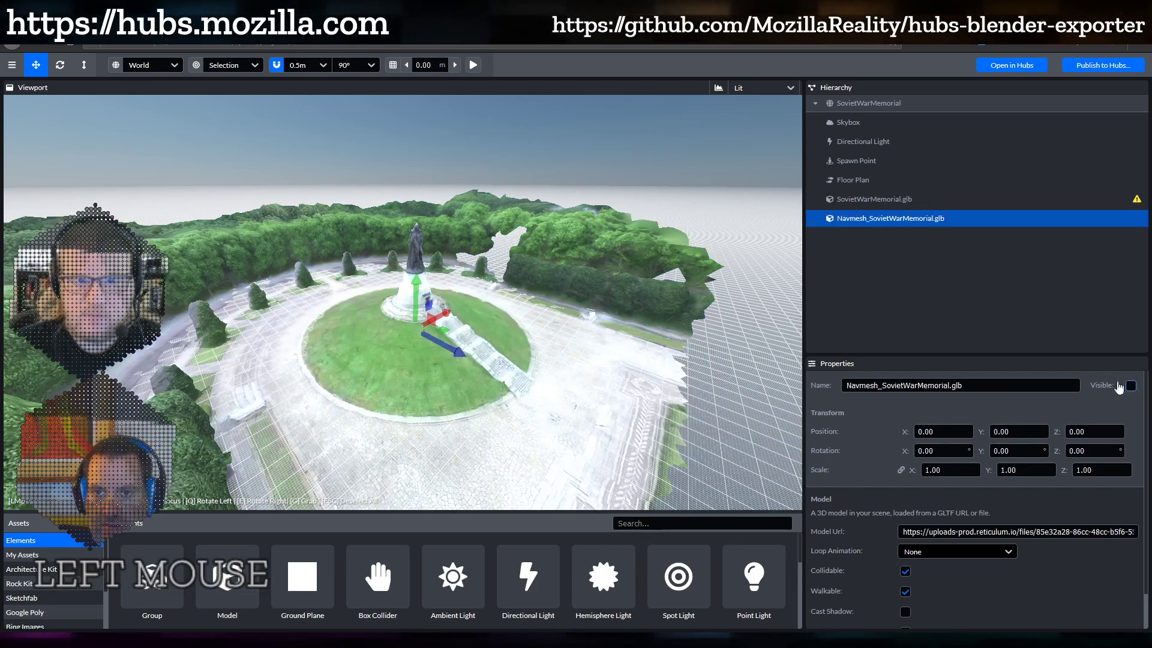
Select the floor plan and regenerate it with its existing settings.
left_click(852, 180)
scroll(1010, 487, "down", 1)
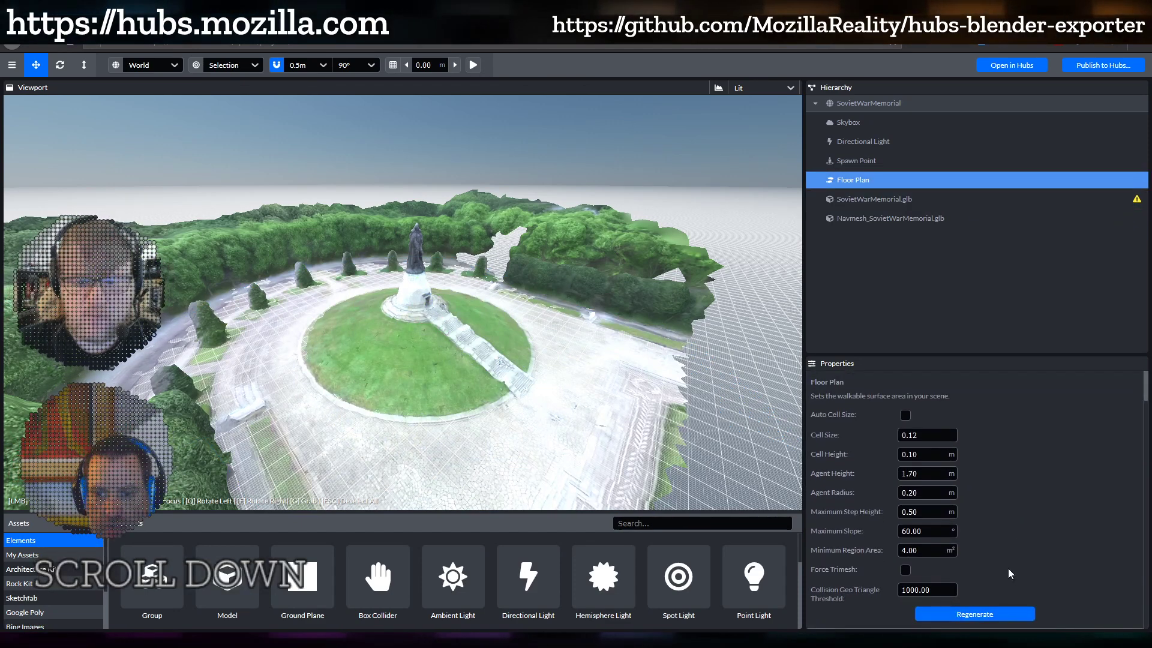
left_click(985, 614)
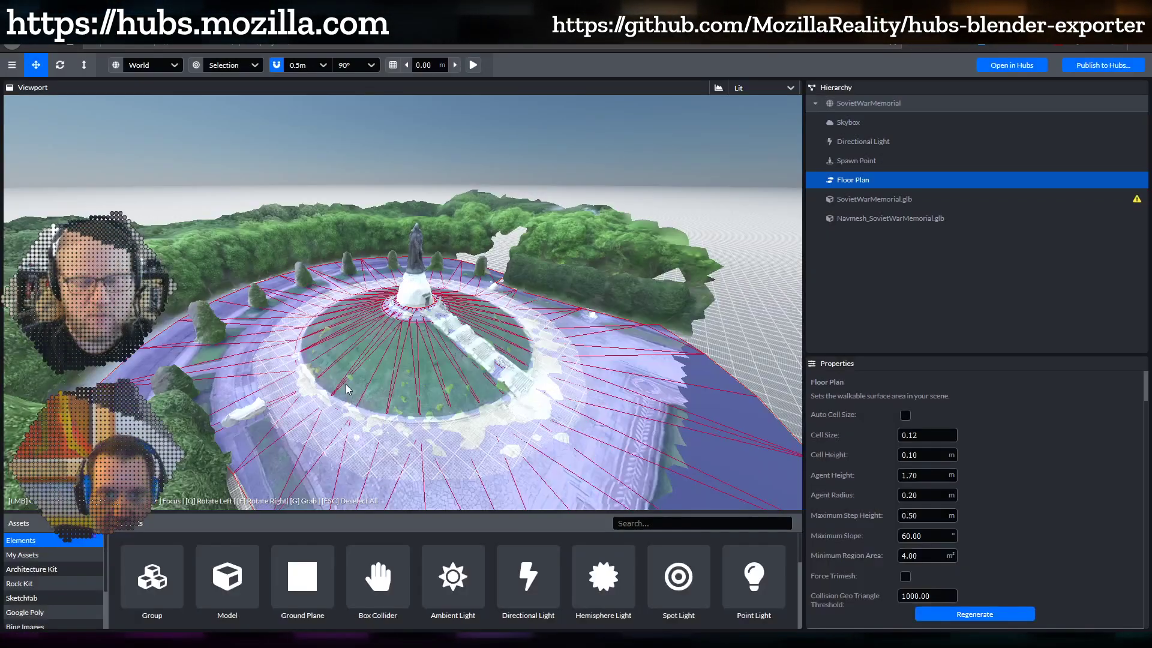
Examine the regenerated floor plan's walkable area and collision wireframe over the memorial from above and from the sides.
left_click_drag(368, 442, 262, 132)
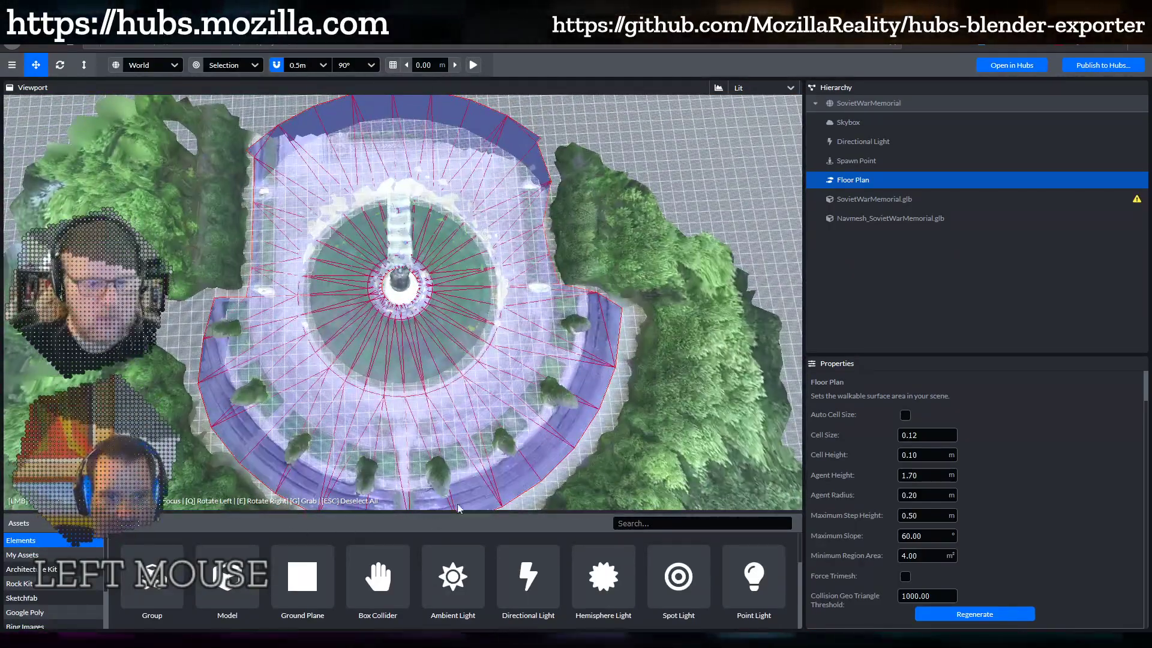
left_click_drag(485, 334, 493, 243)
scroll(504, 334, "up", 5)
left_click_drag(504, 334, 373, 376)
scroll(366, 351, "down", 2)
scroll(368, 352, "down", 3)
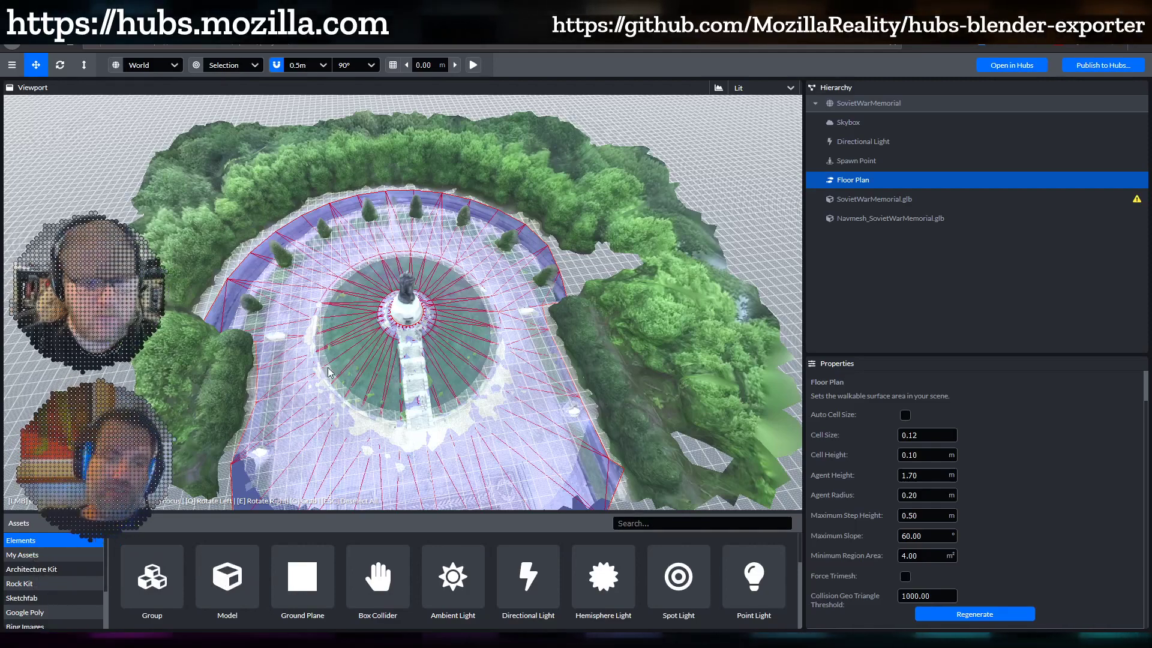
left_click_drag(328, 371, 441, 339)
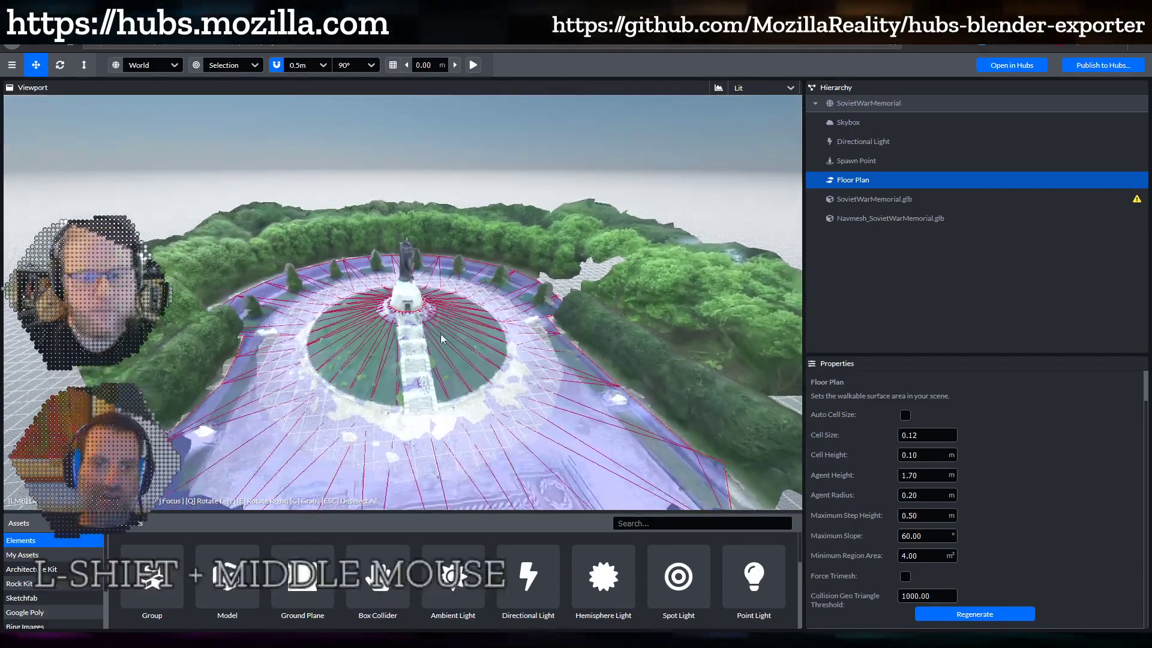
middle_click_drag(441, 339, 442, 336, "shift")
scroll(442, 335, "down", 3)
left_click_drag(442, 336, 493, 323)
scroll(465, 318, "up", 3)
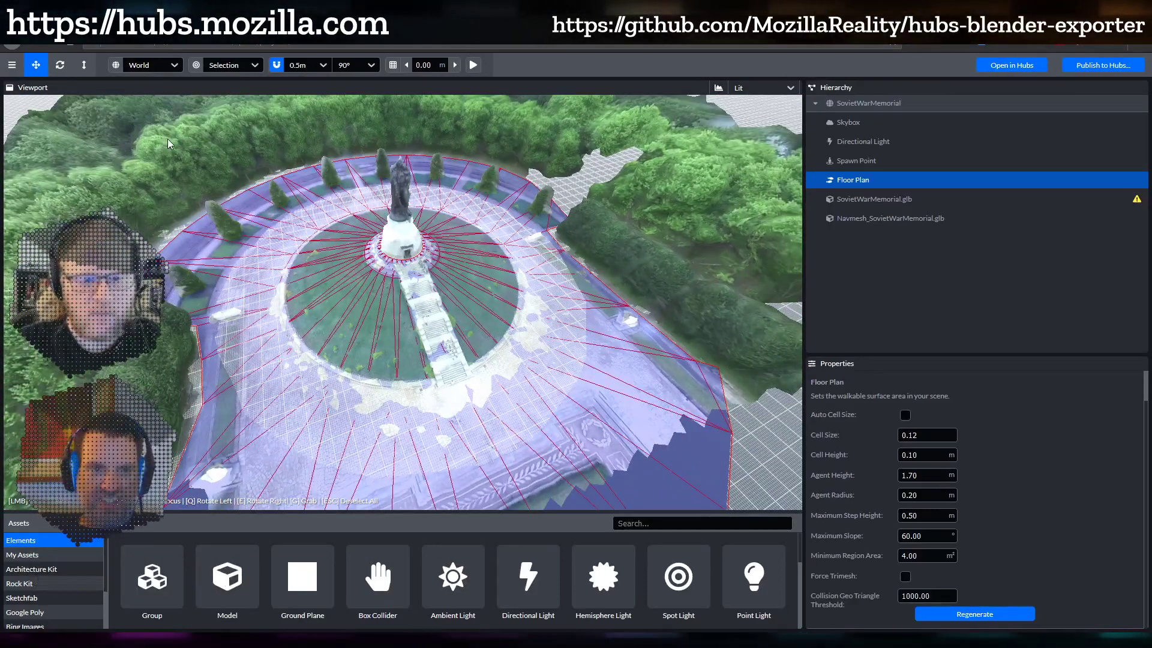
Select the SovietWarMemorial.glb model and review its glTF information, including stats, file sizes, textures and meshes.
left_click(520, 377)
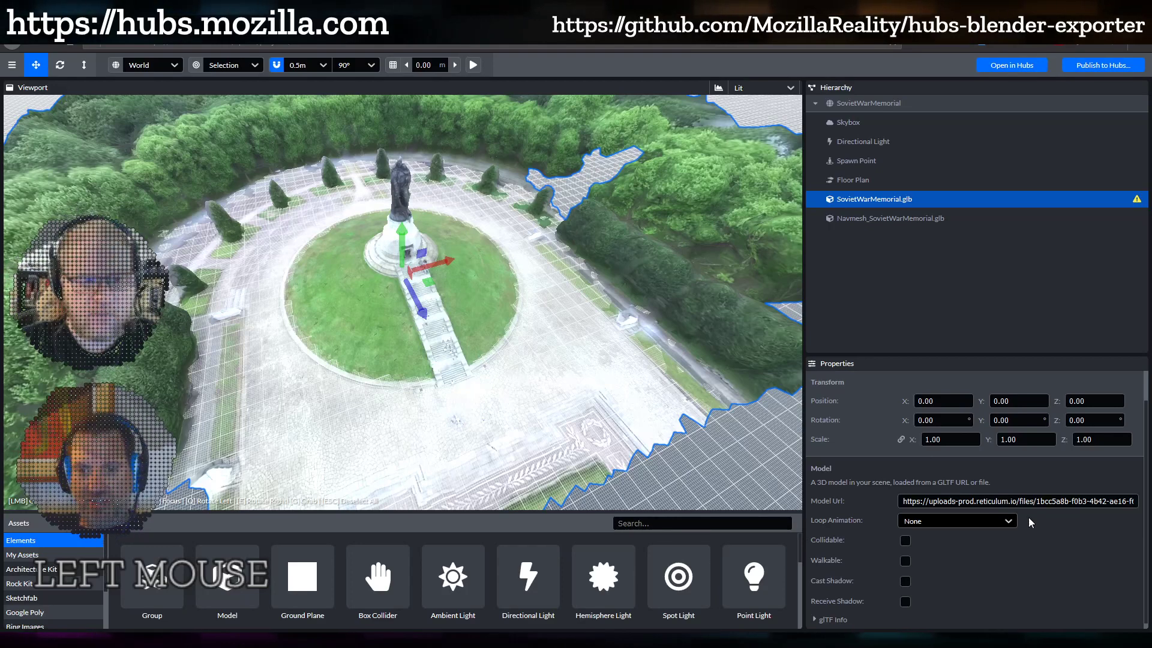
left_click(825, 619)
scroll(941, 504, "down", 5)
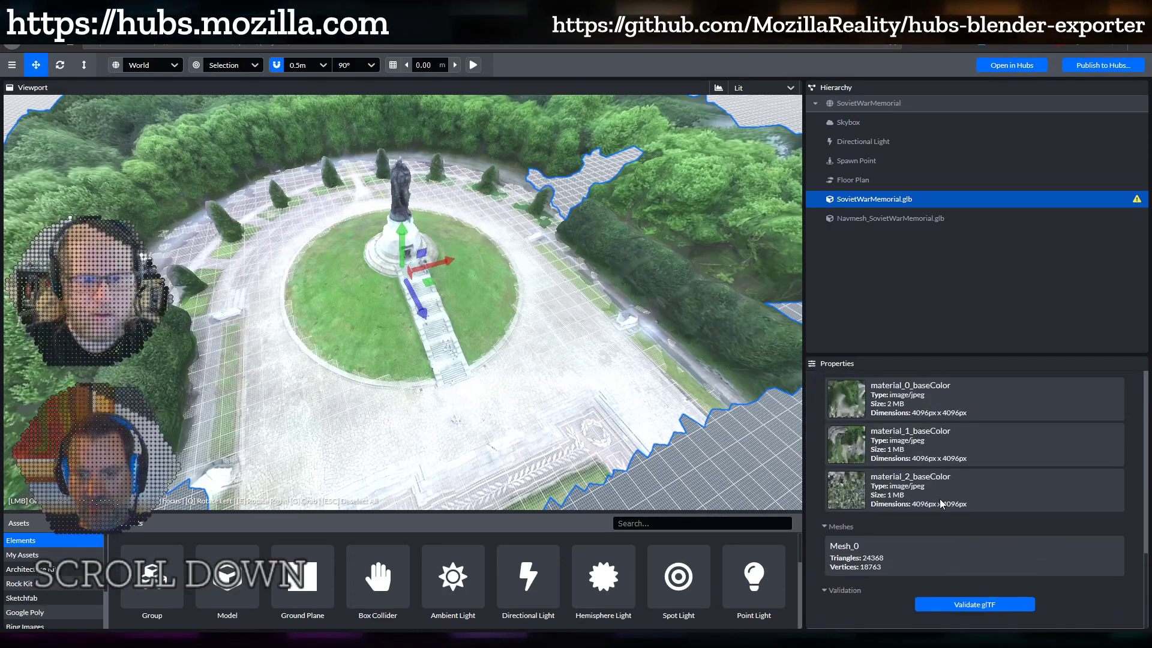
scroll(941, 504, "up", 4)
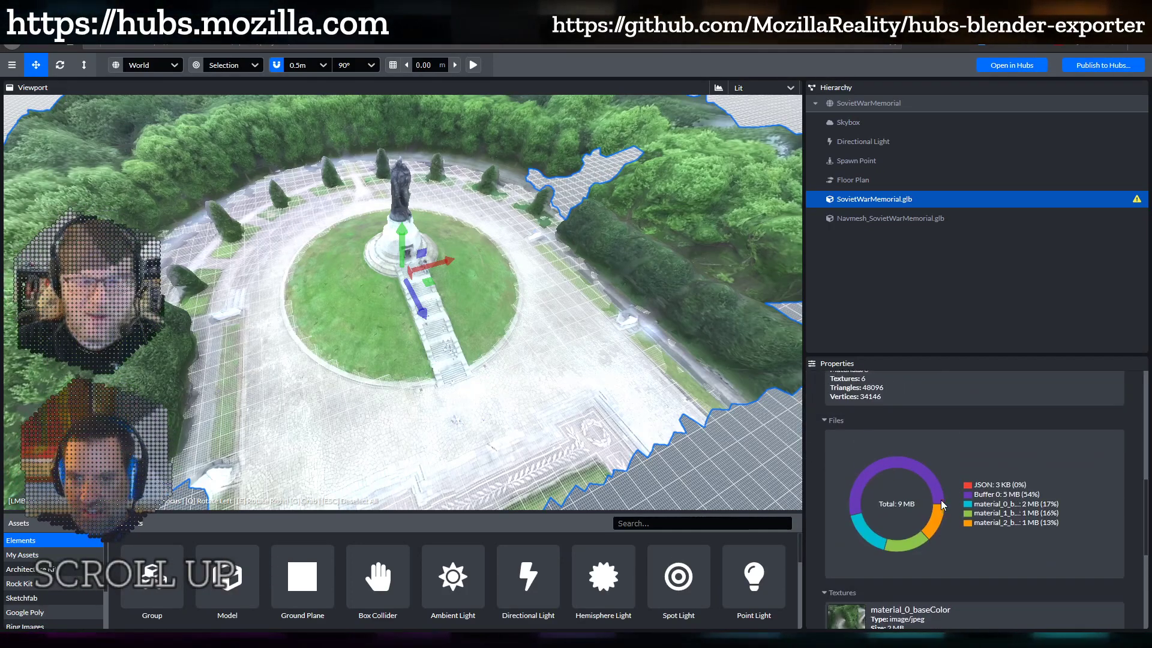
scroll(942, 504, "up", 2)
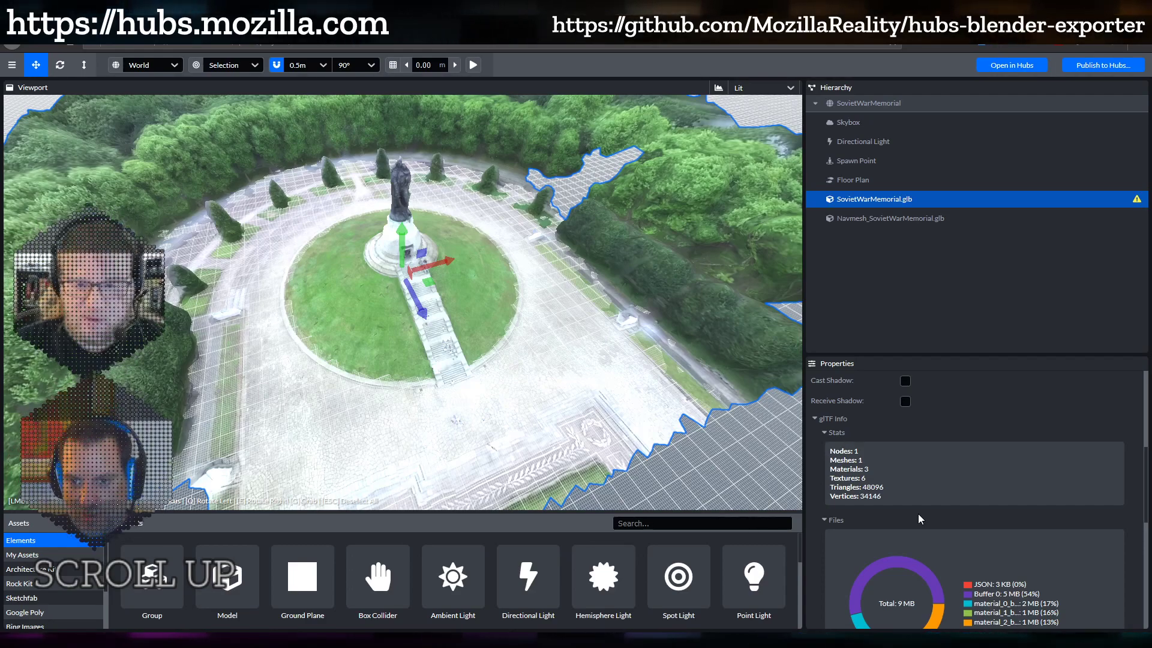
Examine the selected memorial model's overall extent and its statue area from different distances and angles.
scroll(542, 320, "down", 5)
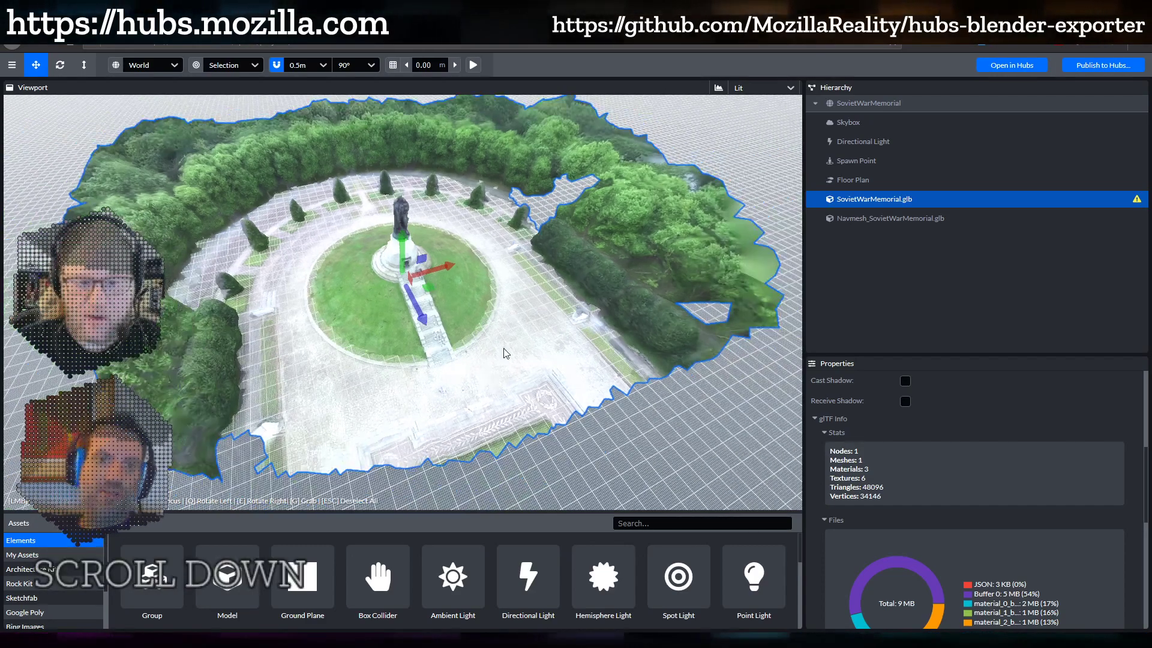
left_click_drag(527, 336, 487, 360)
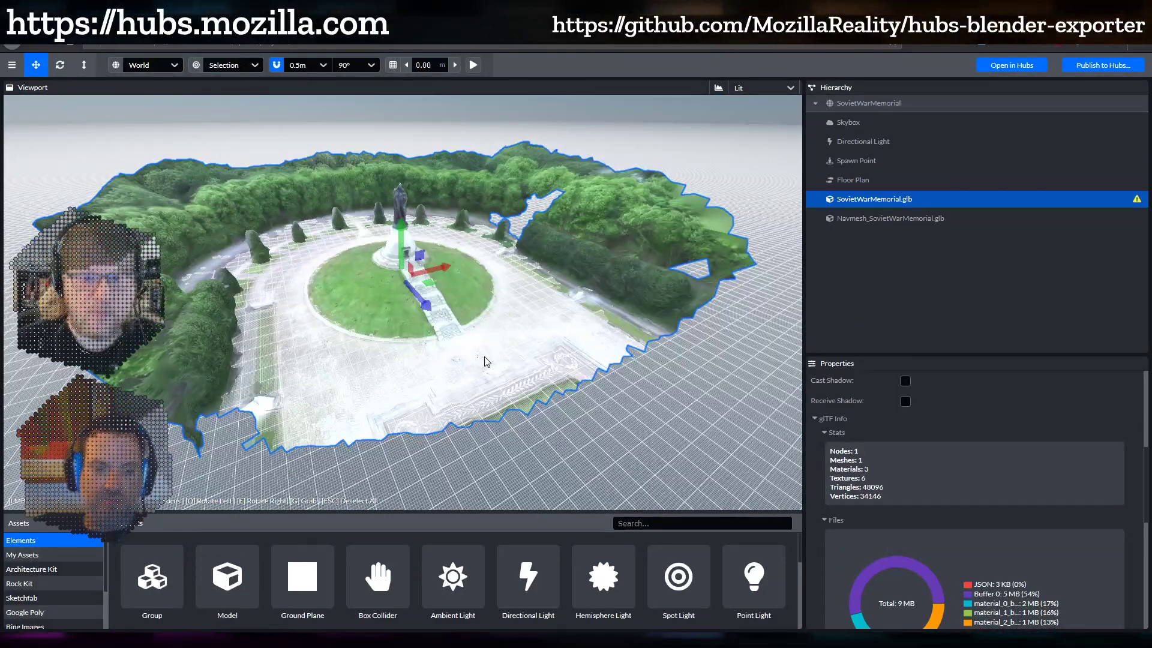
scroll(486, 361, "up", 3)
middle_click_drag(496, 294, 75, 138, "shift")
scroll(234, 272, "down", 3)
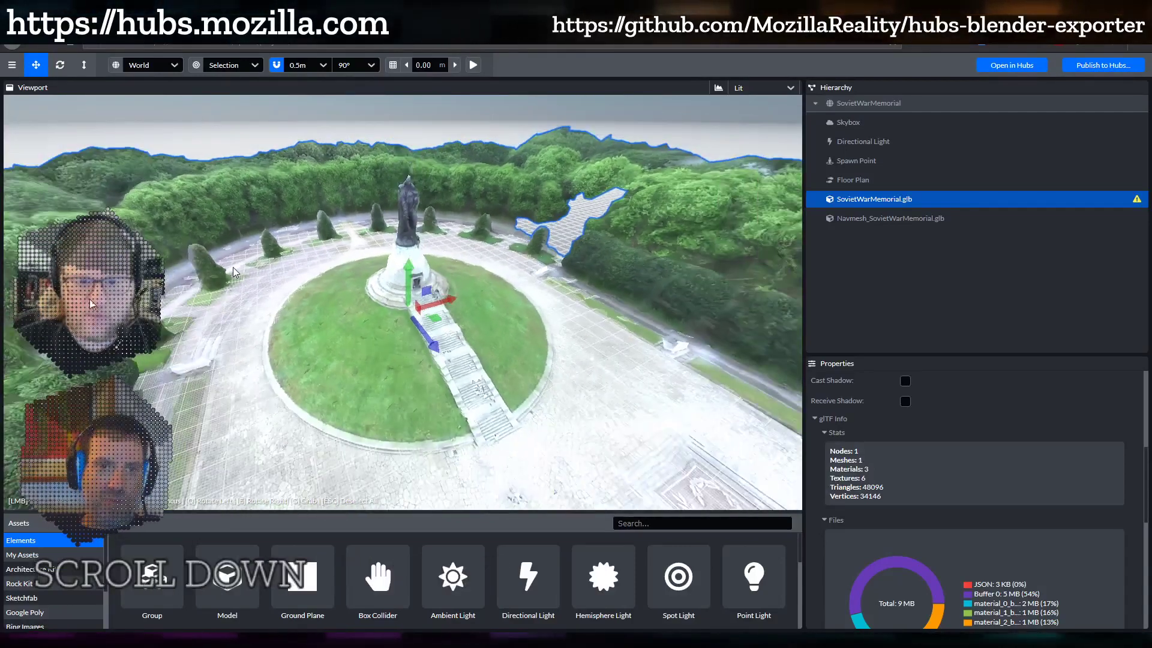